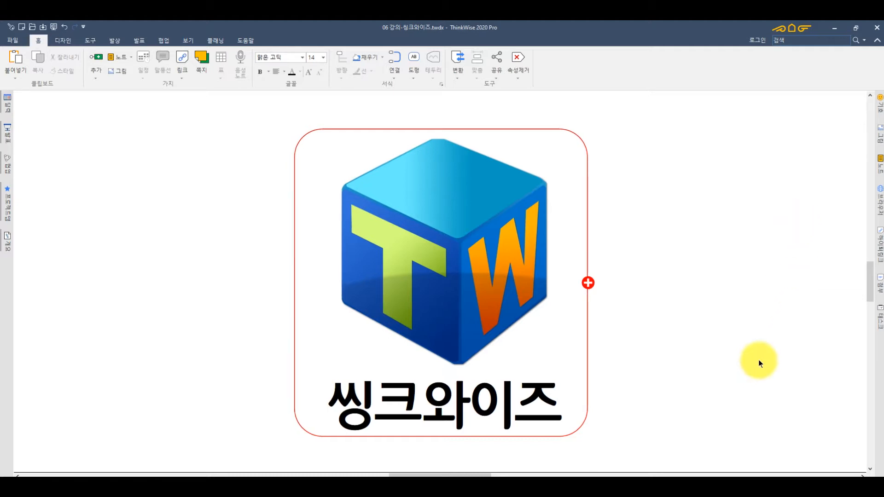
# Expand the 씽크와이즈 central topic and display its 개념/장점/단점 branch on its own.
pyautogui.click(588, 282)
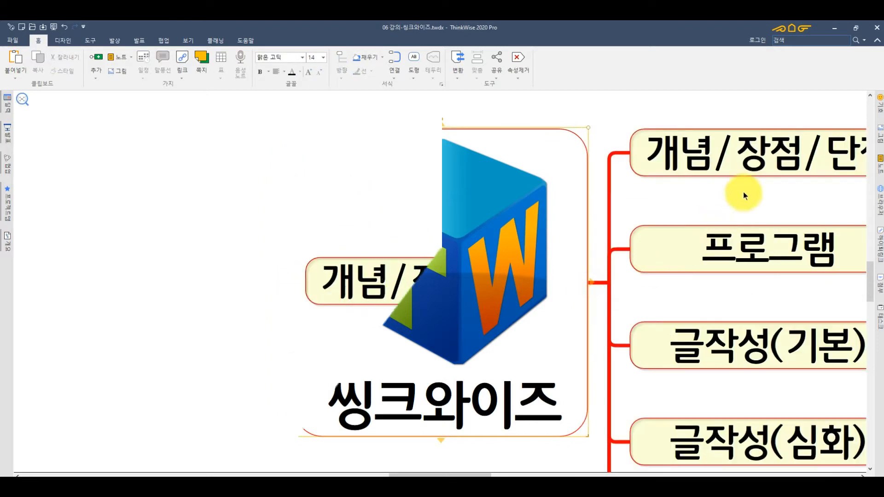
pyautogui.click(577, 281)
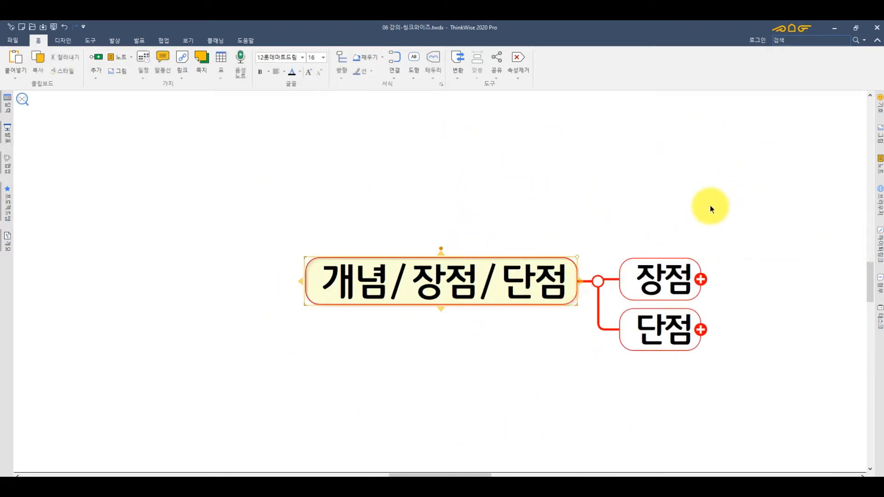
# Expand the 장점 topic and its 장점1 subtopic.
pyautogui.click(659, 269)
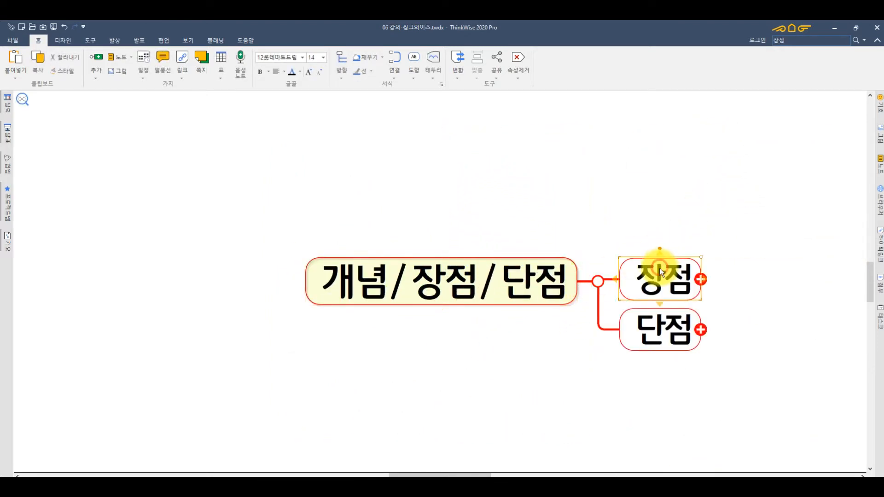
pyautogui.click(702, 279)
pyautogui.click(702, 157)
pyautogui.doubleClick(758, 115)
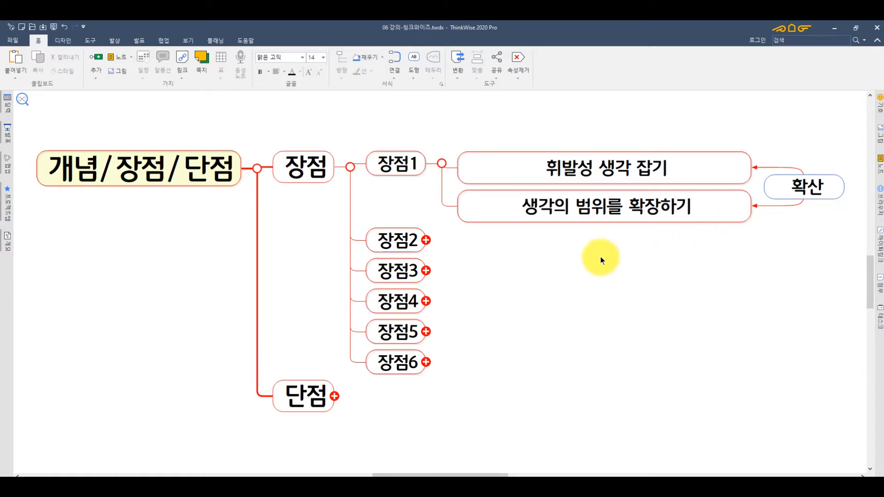
# Expand the subtopics 장점2 through 장점6 one after another under 장점.
pyautogui.click(426, 240)
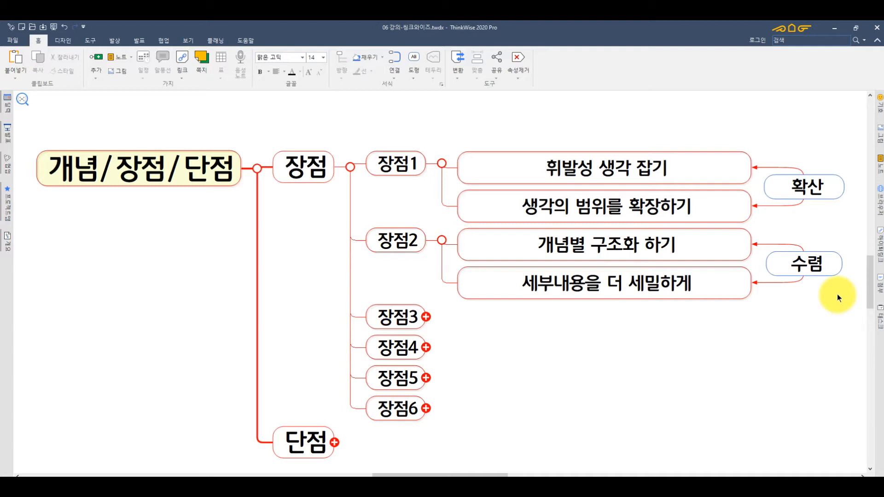
pyautogui.click(426, 317)
pyautogui.scroll(-1, 772, 382)
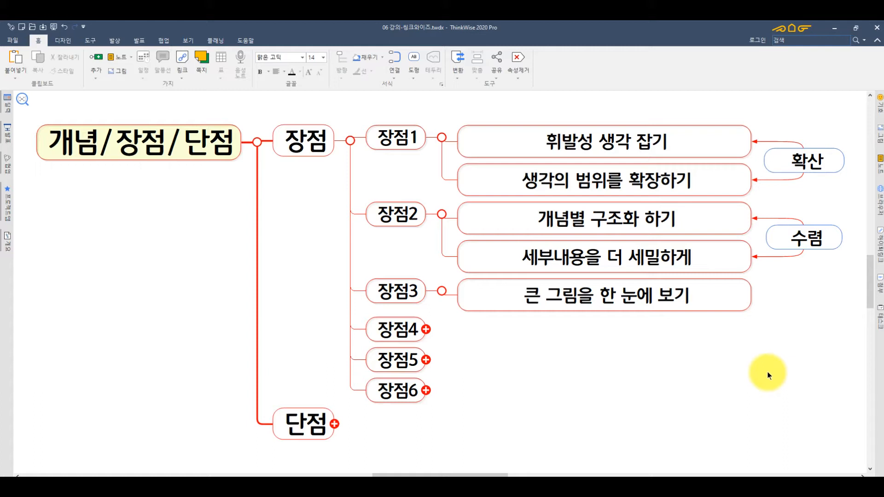
pyautogui.click(427, 330)
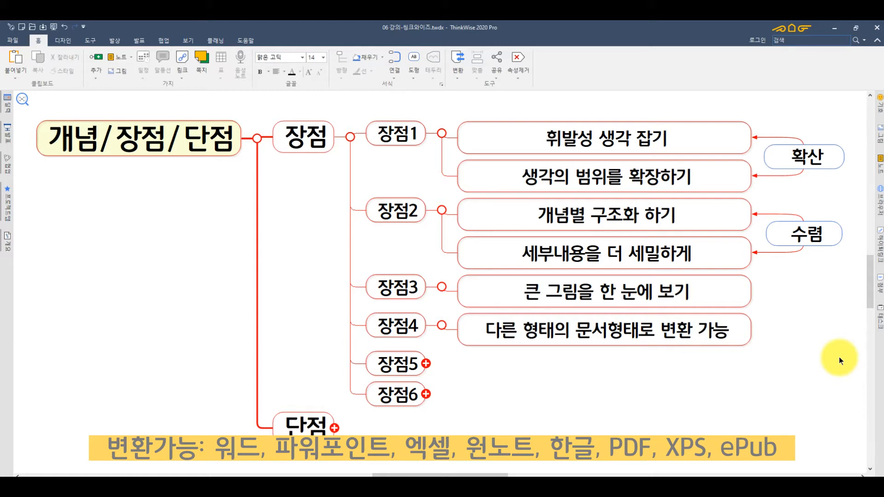
pyautogui.click(426, 364)
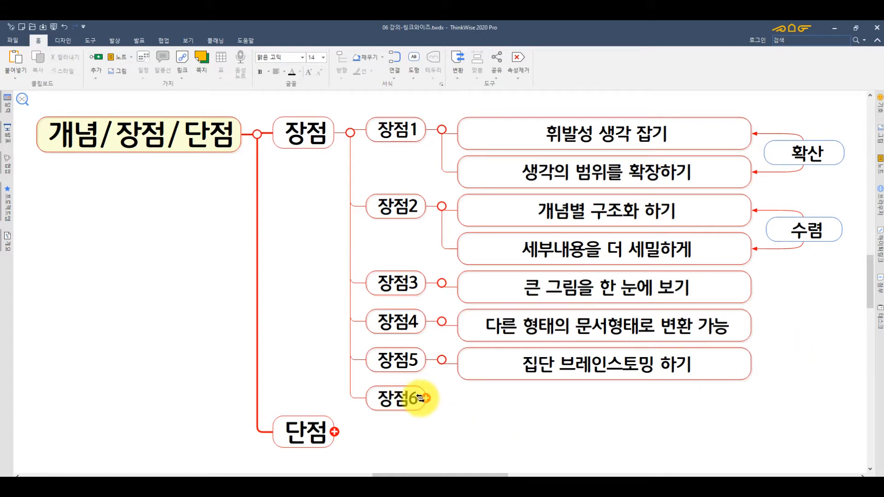
pyautogui.click(426, 399)
pyautogui.click(825, 351)
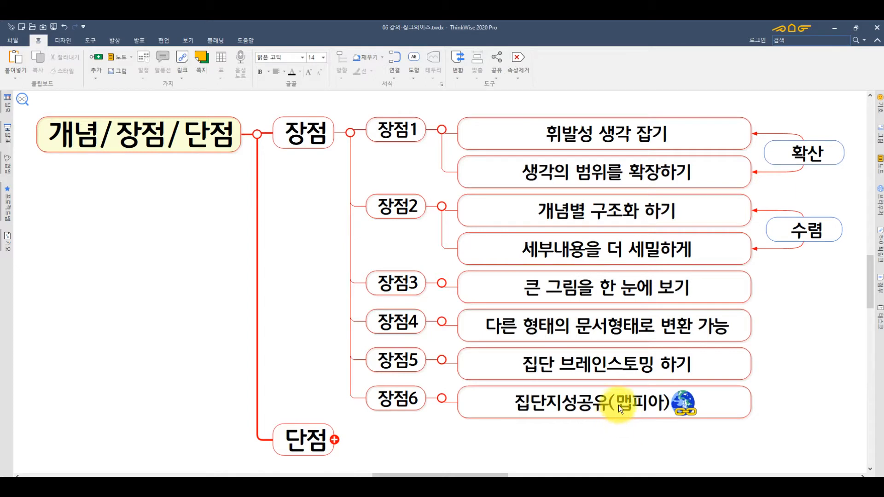
# Open the Mapia website from the link on the 집단지성공유(맵피아) topic and browse the newest shared maps.
pyautogui.click(683, 402)
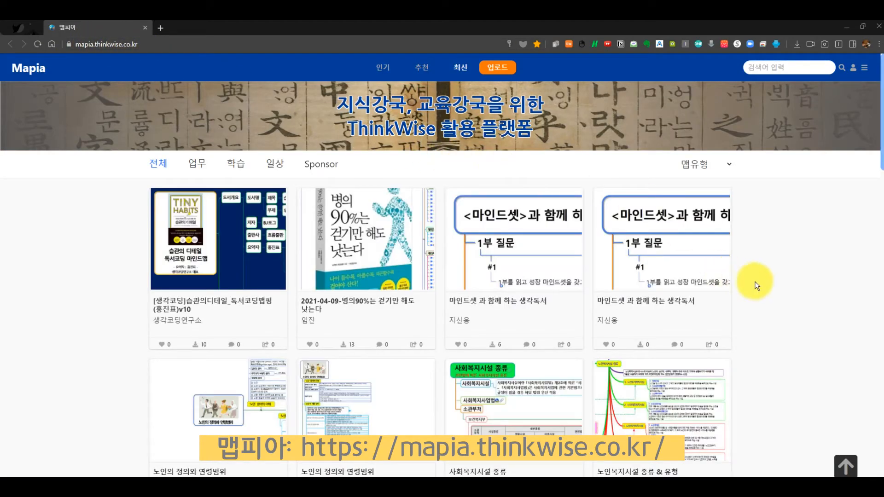
pyautogui.scroll(-5, 751, 306)
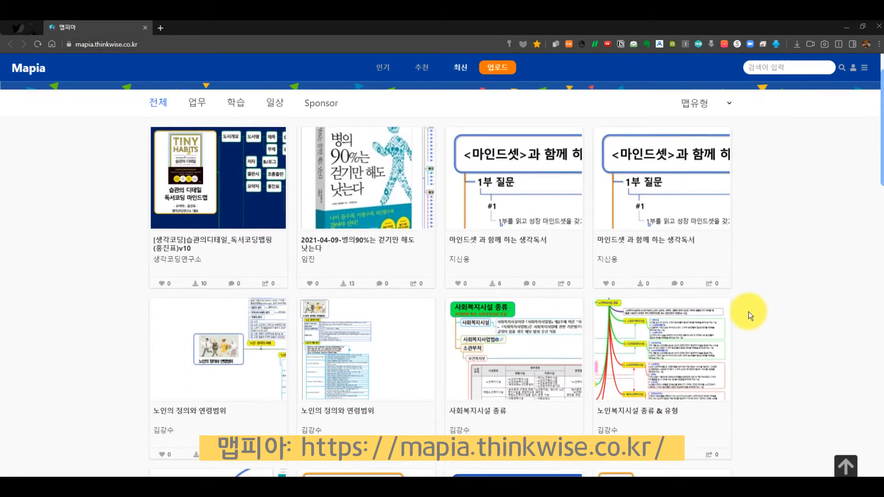
pyautogui.scroll(-3, 755, 318)
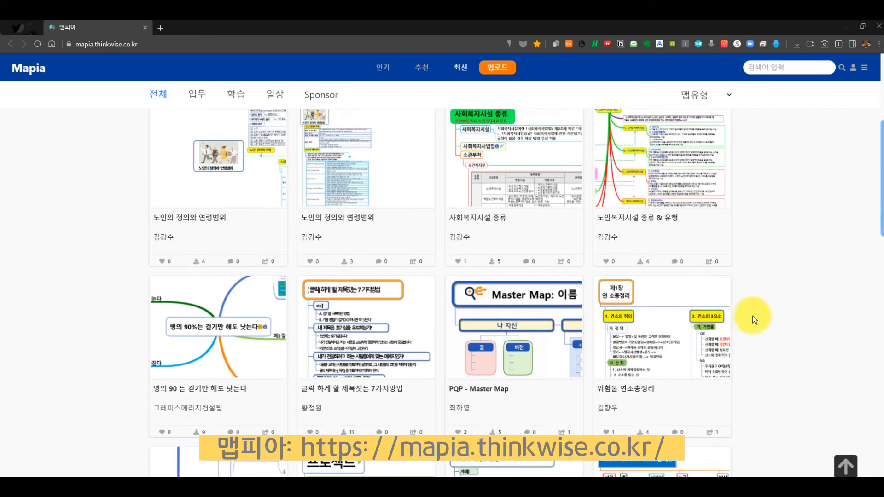
pyautogui.scroll(-2, 760, 314)
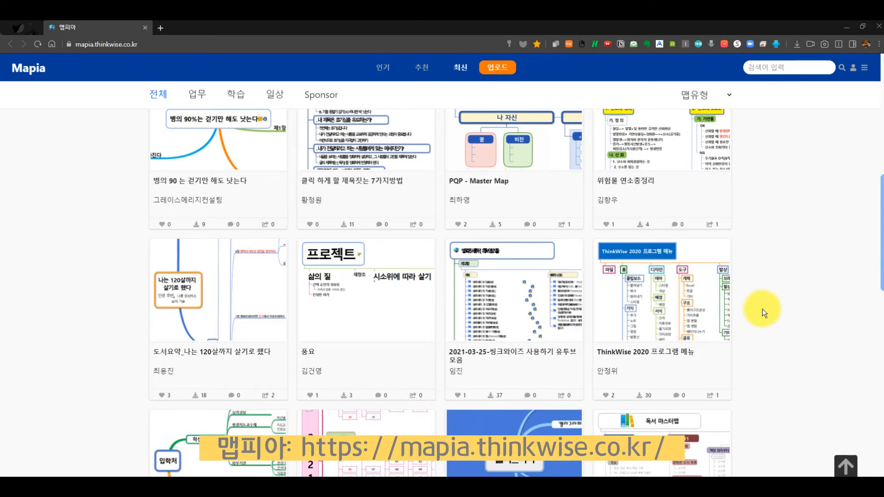
pyautogui.scroll(-3, 762, 313)
pyautogui.scroll(-2, 766, 312)
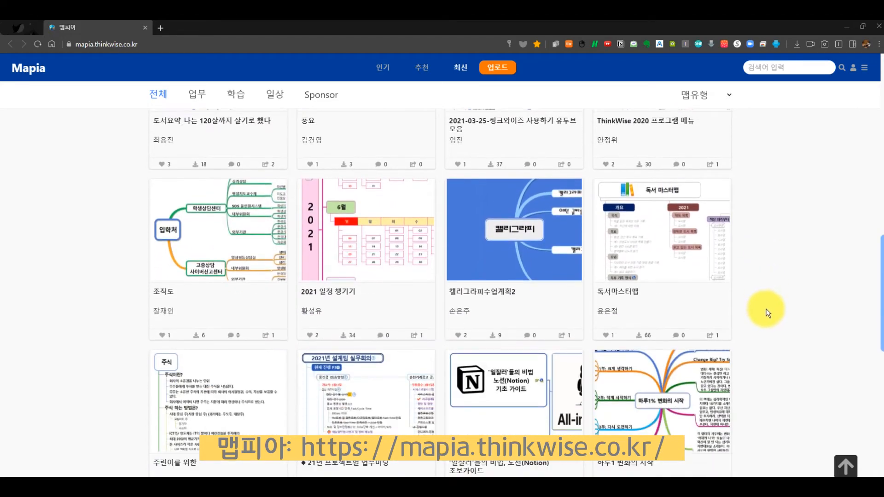
pyautogui.scroll(6, 766, 311)
pyautogui.scroll(-13, 771, 304)
pyautogui.scroll(-6, 770, 303)
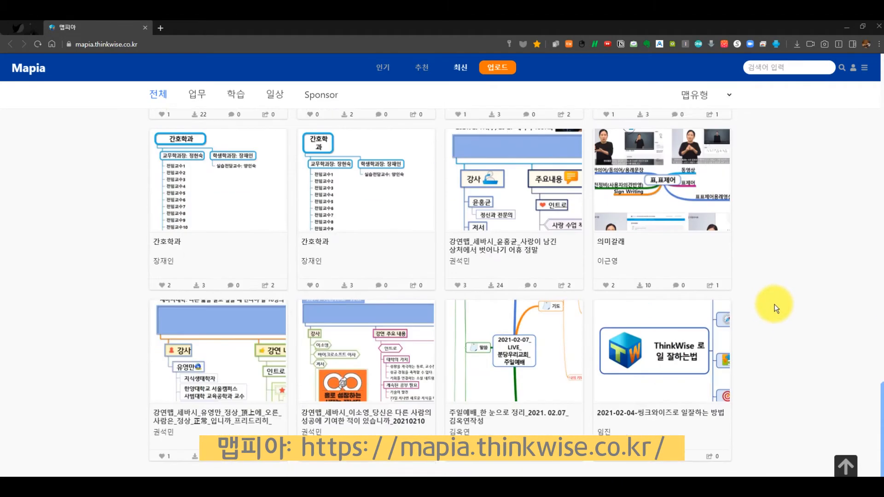
pyautogui.scroll(14, 776, 302)
pyautogui.scroll(10, 780, 297)
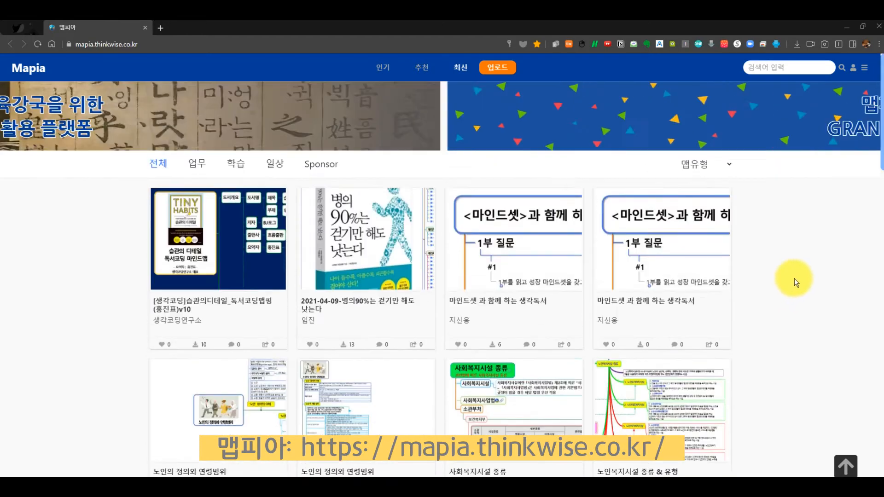
# View the shared maps by category: 업무, 학습, 일상 and Sponsor.
pyautogui.click(197, 162)
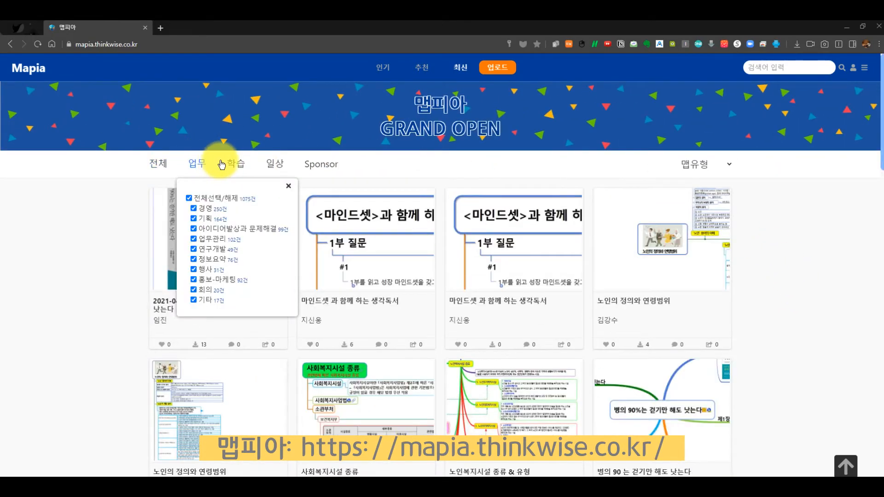
pyautogui.click(233, 163)
pyautogui.click(278, 165)
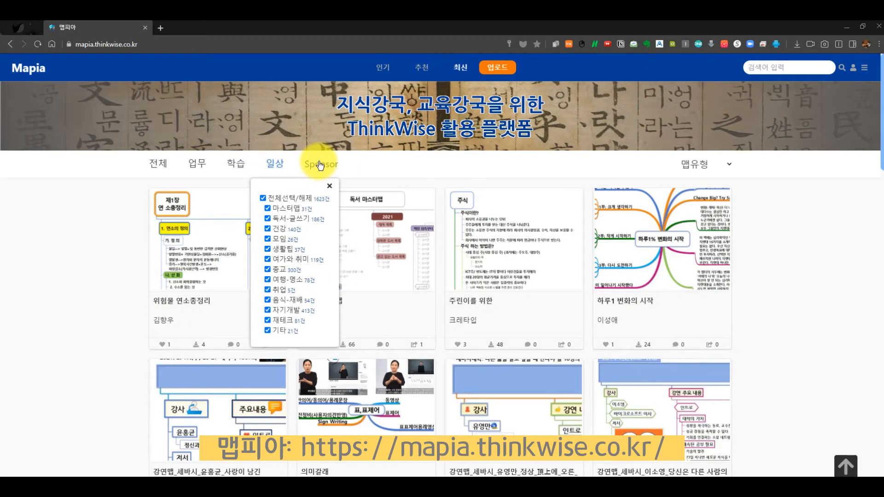
pyautogui.click(321, 165)
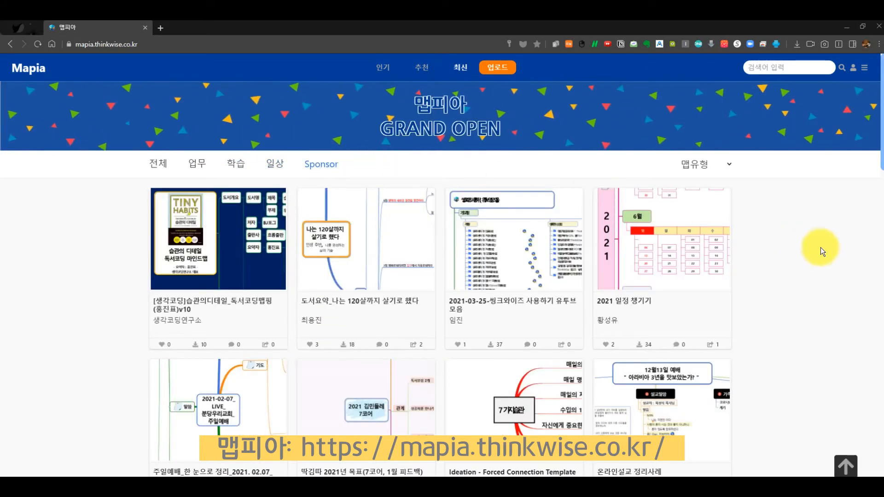
# List the shared maps by 추천 and by 인기, and look through the popular ones.
pyautogui.click(429, 68)
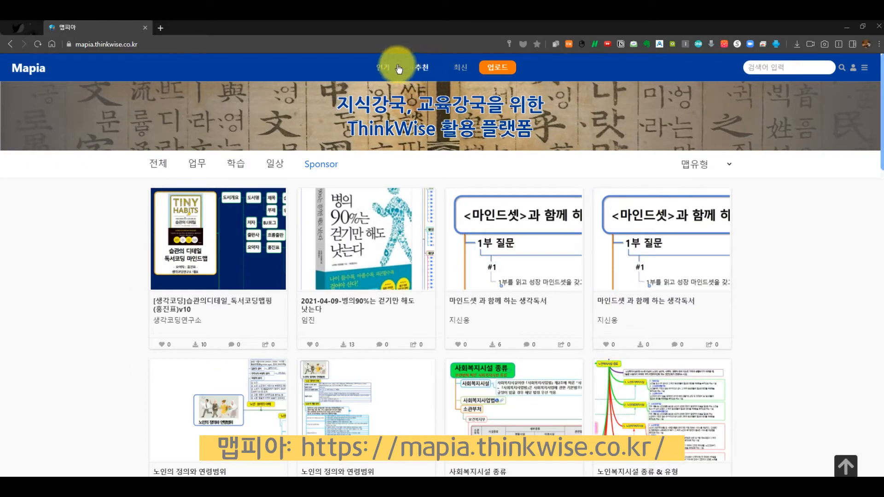
pyautogui.click(380, 68)
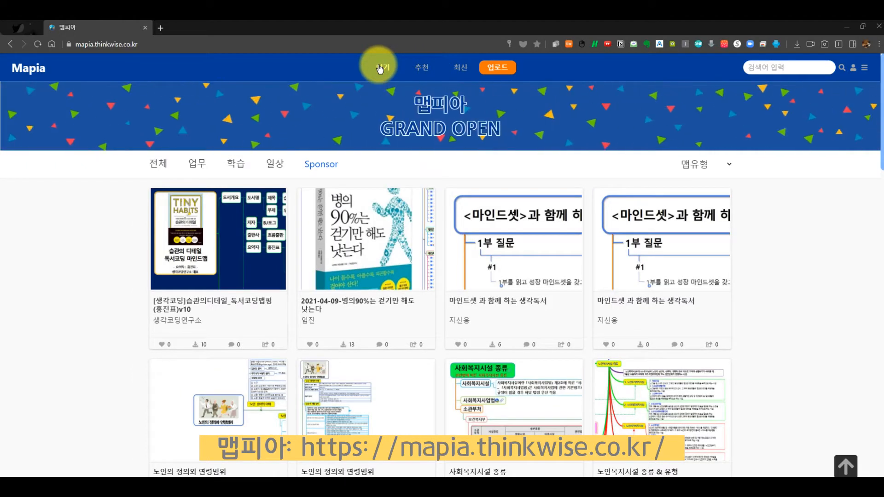
pyautogui.scroll(-14, 283, 192)
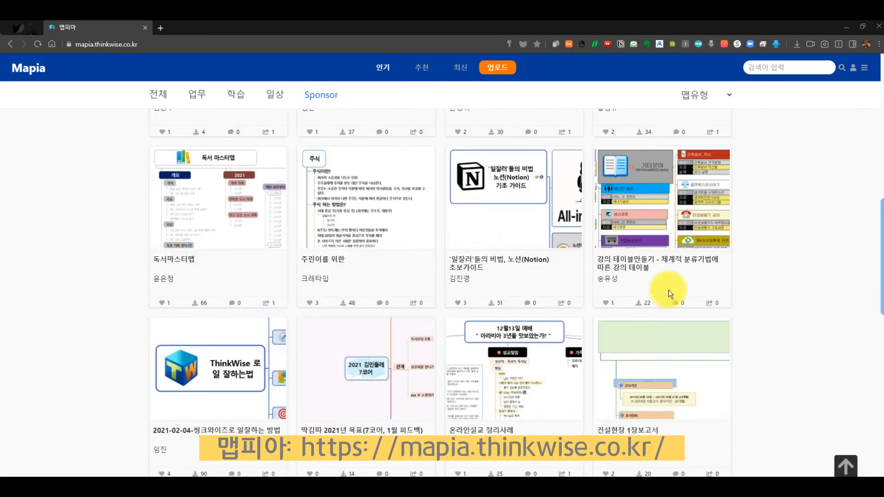
pyautogui.scroll(-8, 802, 308)
pyautogui.scroll(9, 803, 306)
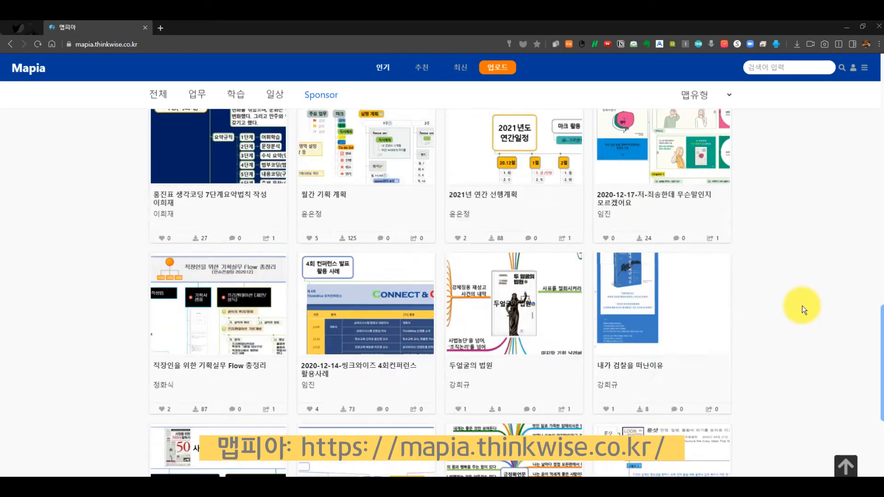
pyautogui.scroll(5, 777, 269)
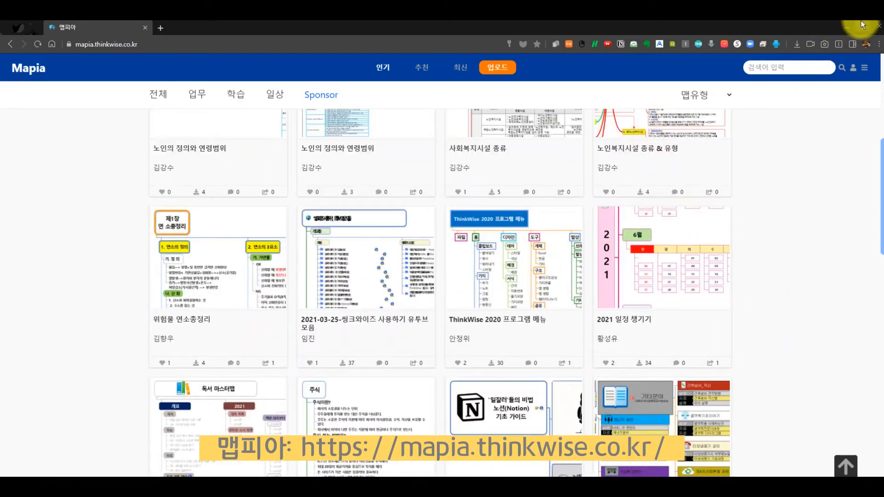
# Return to the ThinkWise map and expand the 단점 topic together with its subtopics 단점1 and 단점2.
pyautogui.click(844, 29)
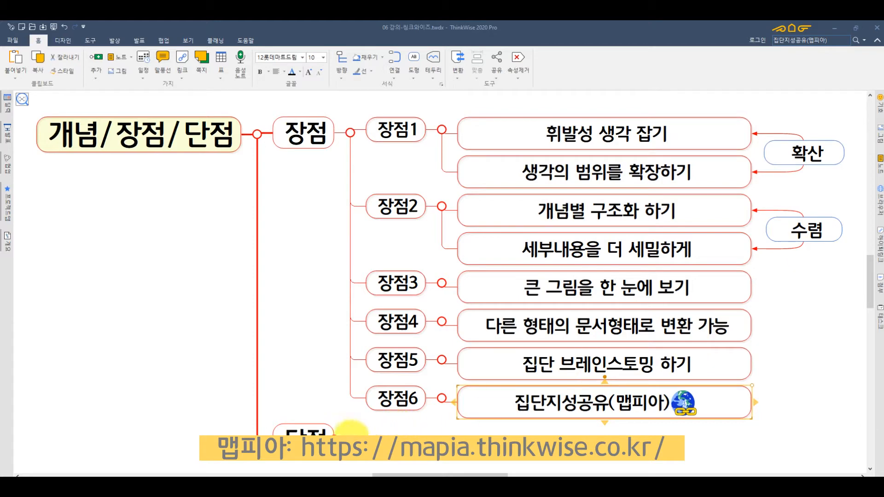
pyautogui.click(346, 439)
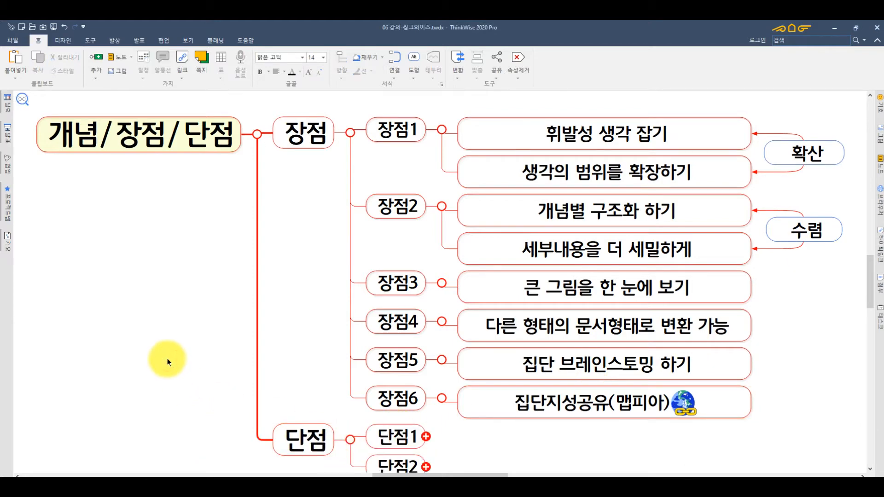
pyautogui.click(168, 359)
pyautogui.click(425, 413)
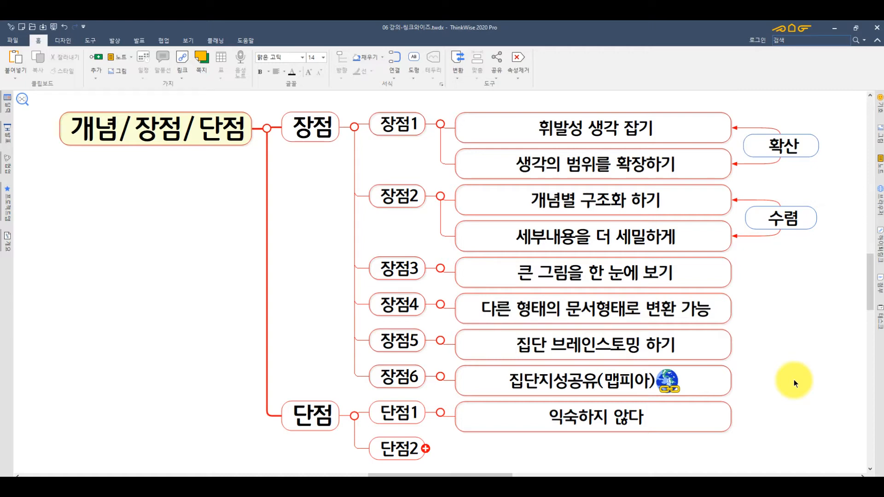
pyautogui.click(426, 449)
pyautogui.doubleClick(818, 375)
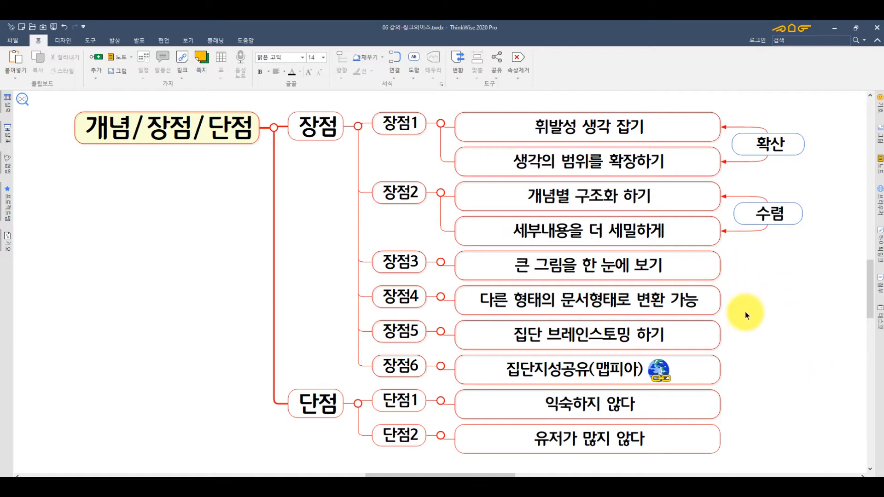
pyautogui.moveTo(745, 311); pyautogui.dragTo(361, 276)
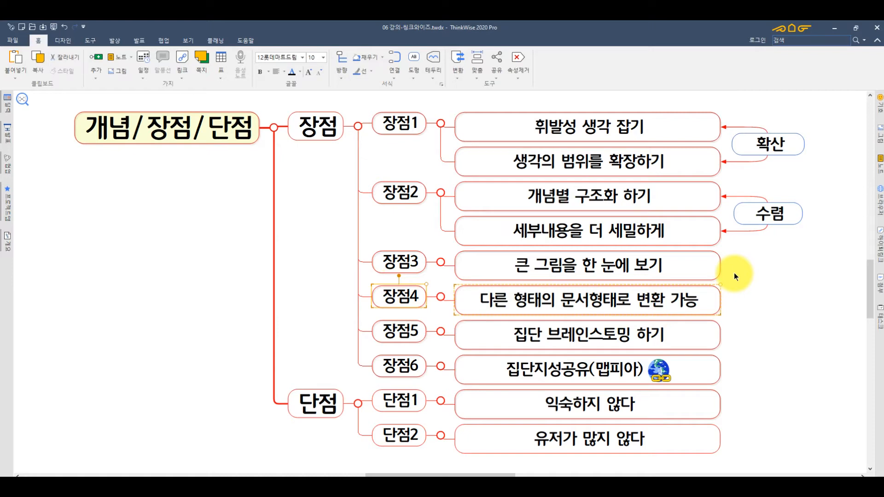
pyautogui.click(830, 282)
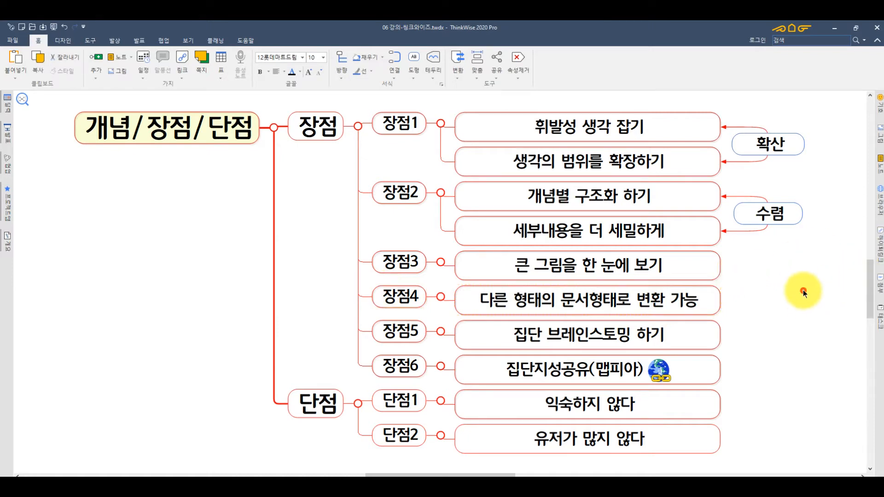
# Display the 프로그램 branch and open the web link on its 다운로드(무료버전) topic.
pyautogui.click(185, 134)
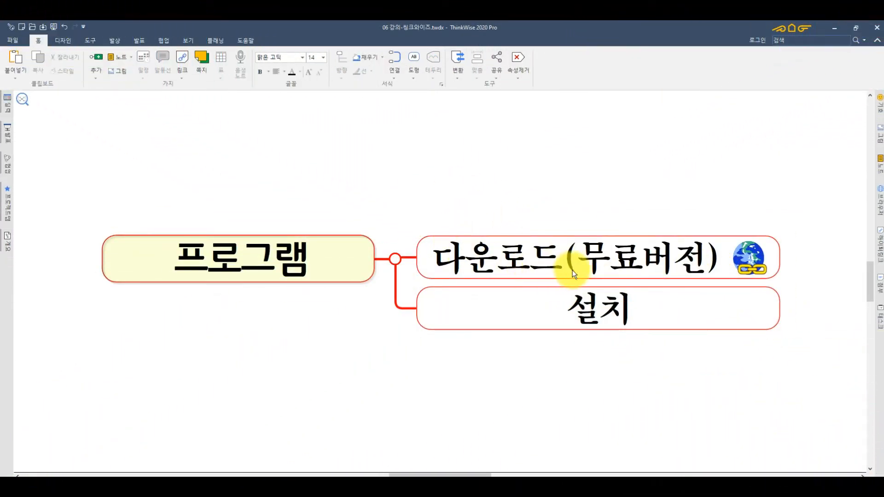
pyautogui.click(742, 258)
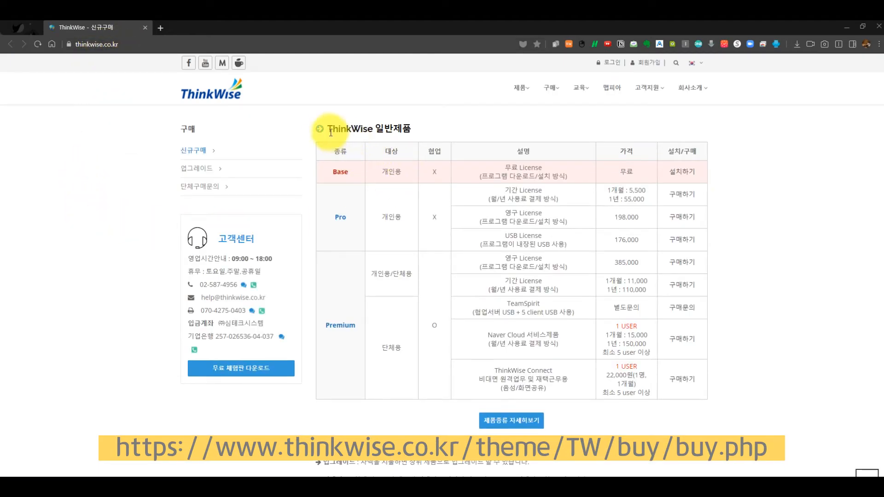
# Examine the ThinkWise 일반제품 table, marking its heading and the 개인용 entry in the Base row.
pyautogui.moveTo(327, 128); pyautogui.dragTo(430, 132)
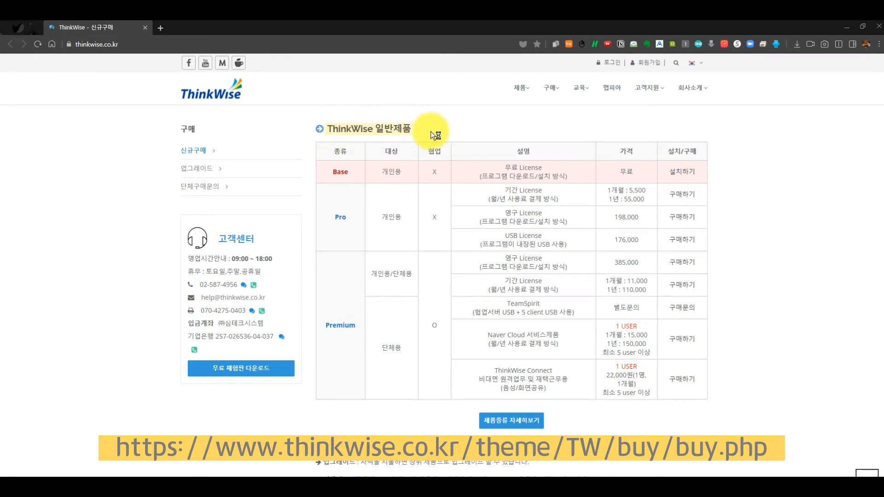
pyautogui.click(430, 132)
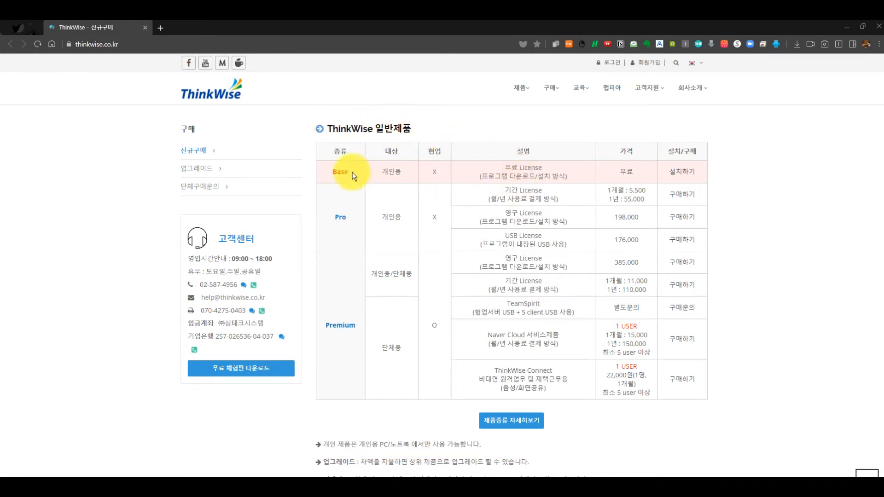
pyautogui.doubleClick(389, 172)
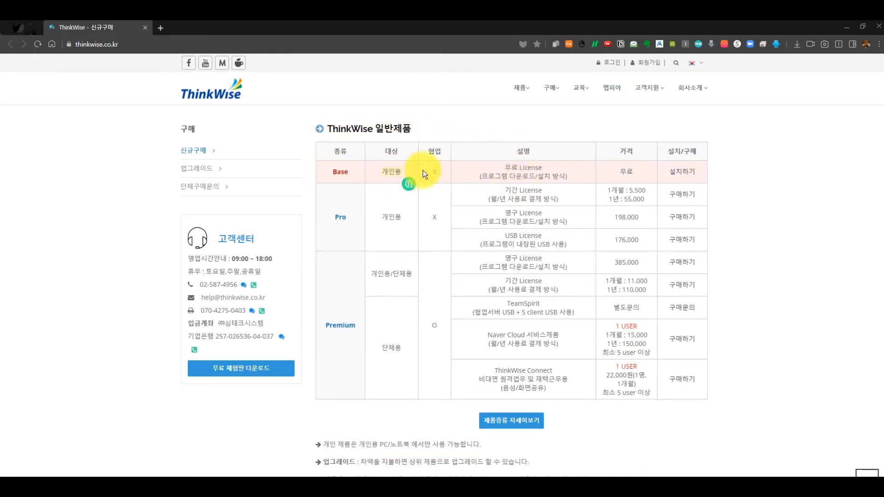
# Examine the product table further, marking the Pro row's 협업 entry and the Pro and Premium product types.
pyautogui.doubleClick(433, 217)
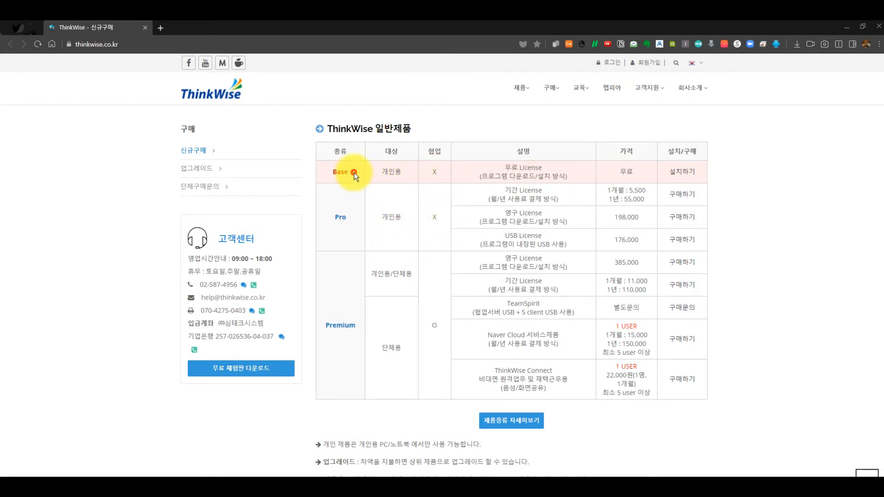
pyautogui.doubleClick(349, 220)
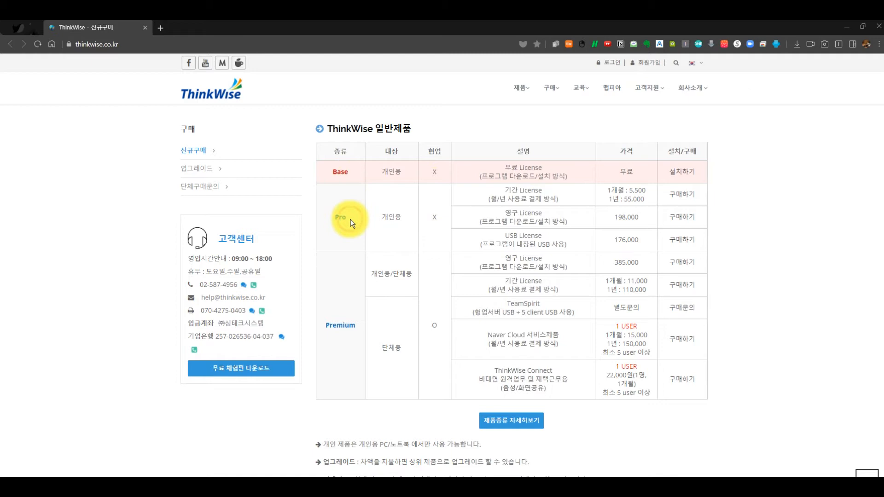
pyautogui.click(353, 322)
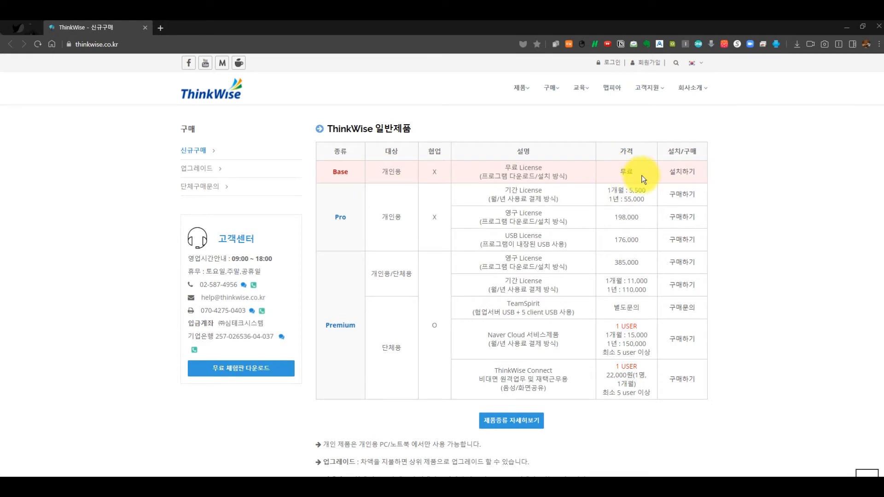
# Download the free Base installer TW2020Base.exe from the Base row and dismiss the download notice.
pyautogui.click(679, 176)
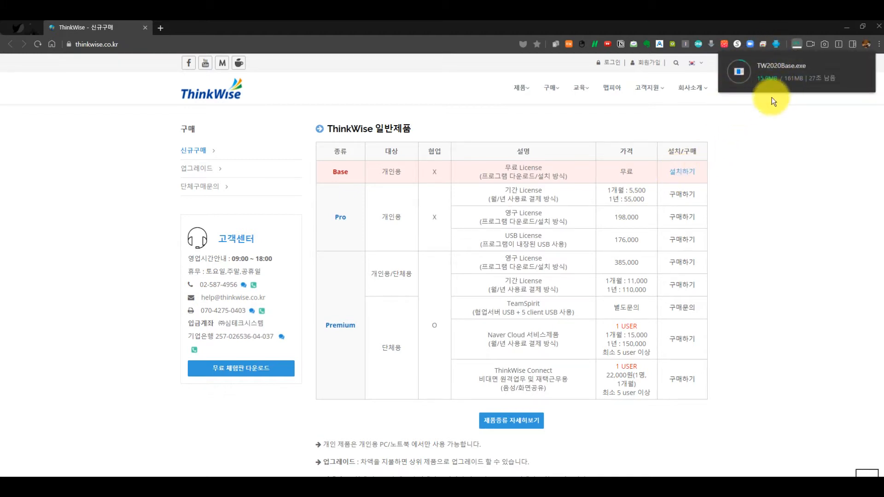
pyautogui.click(861, 73)
pyautogui.click(797, 169)
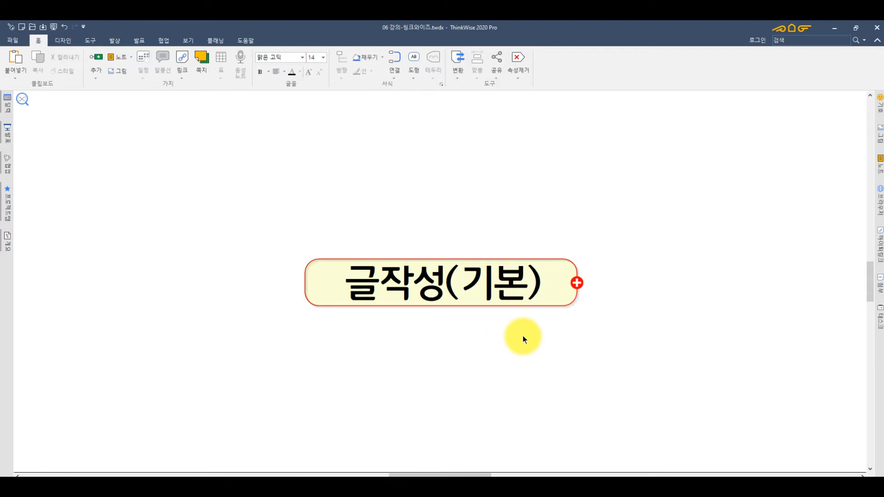
# In the ThinkWise lecture map, expand the 글작성(기본) topic and its subtopic 글작성(기본) 1.
pyautogui.click(577, 283)
pyautogui.click(688, 200)
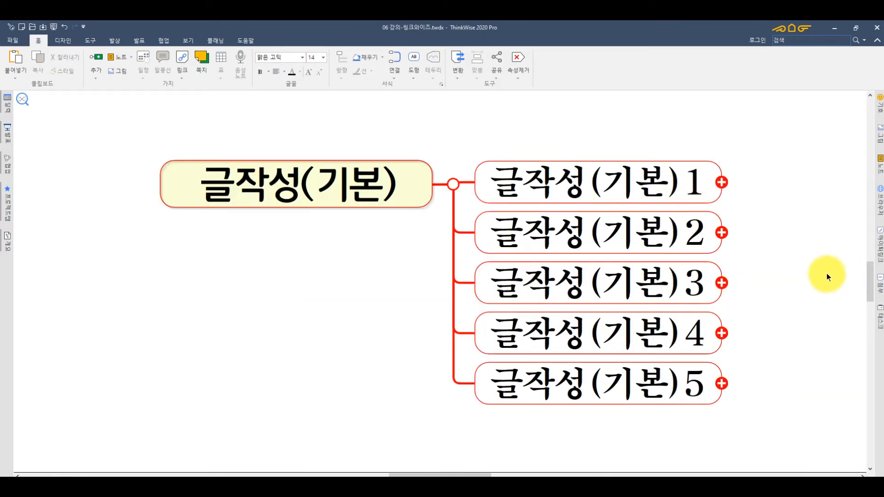
pyautogui.click(722, 182)
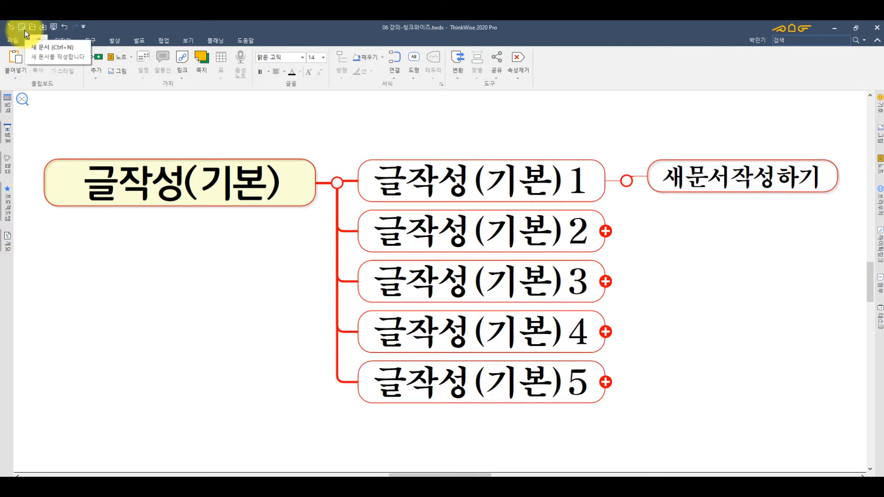
# Create a new blank map, keep its central topic text 제목, and return to the lecture map.
pyautogui.click(24, 30)
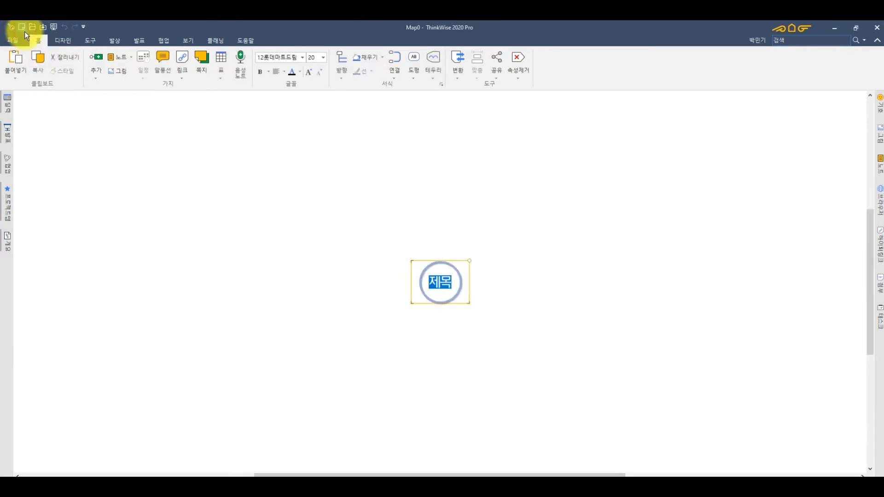
pyautogui.click(241, 240)
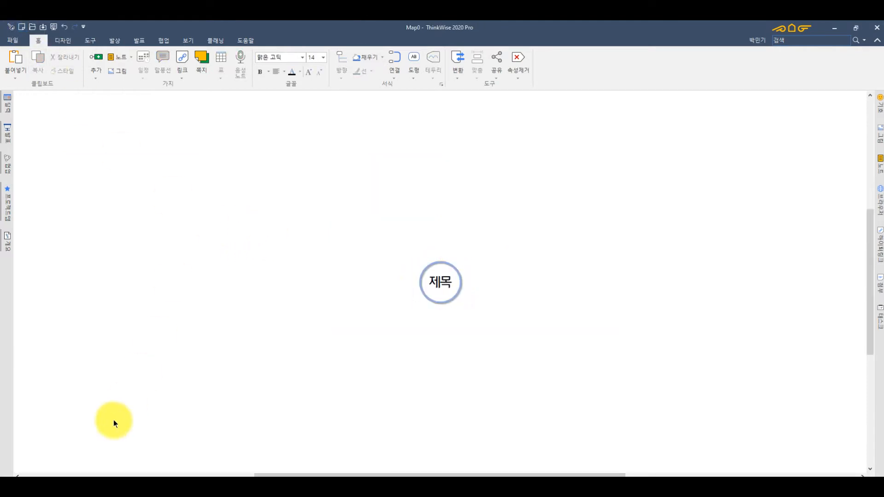
pyautogui.click(60, 487)
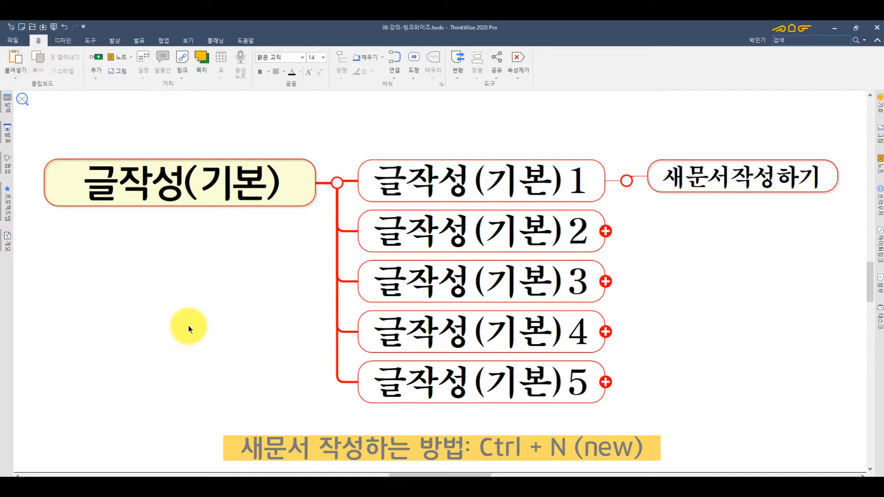
# Create a second blank map with its default central topic and switch back to the 글작성(기본) map.
pyautogui.hotkey('ctrl', 'n')
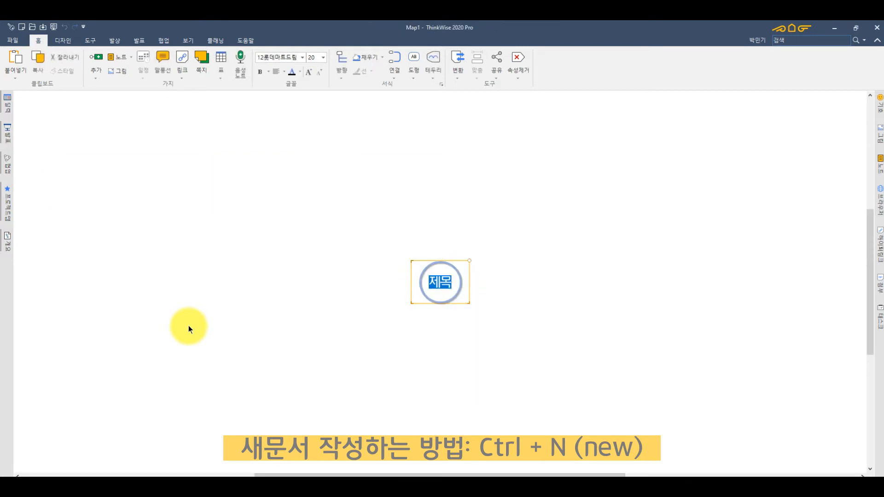
pyautogui.click(187, 324)
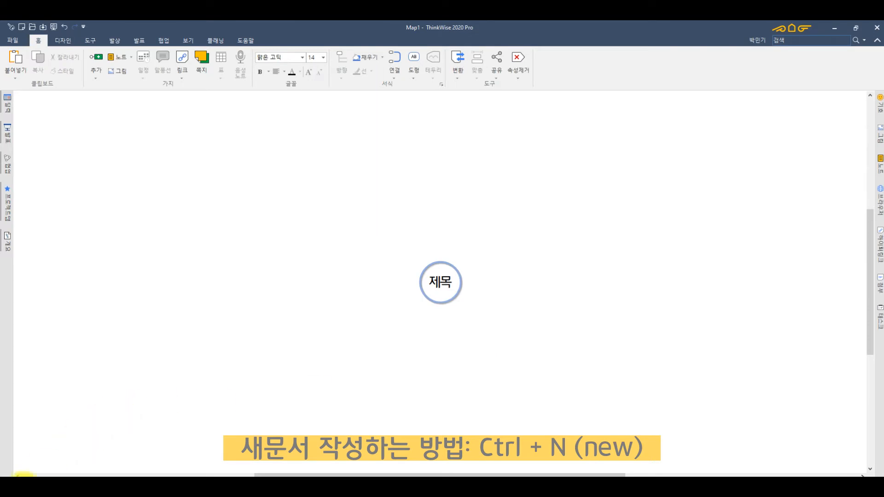
pyautogui.click(52, 482)
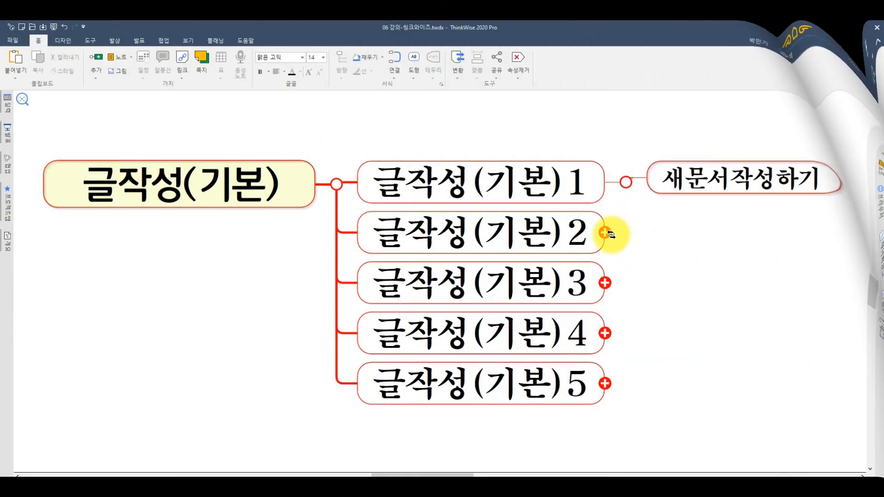
# Expand the 글작성(기본) 2 topic in the lecture map and bring up the blank map Map0.
pyautogui.click(606, 233)
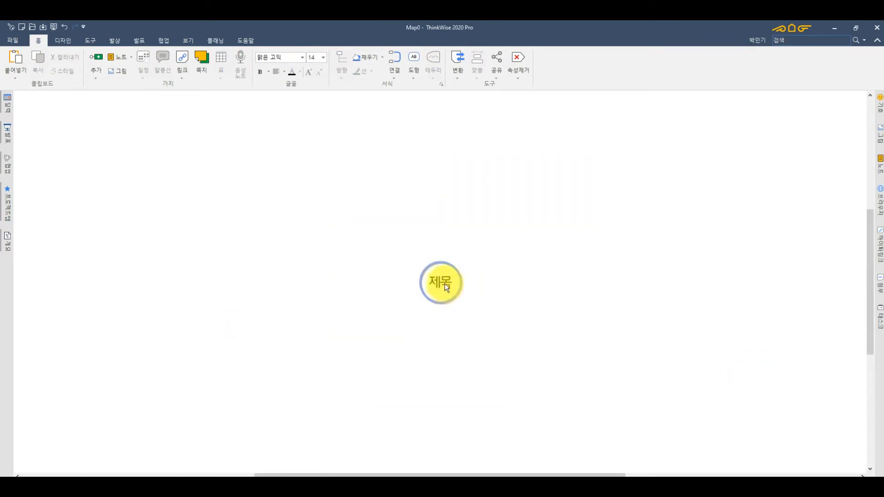
pyautogui.click(439, 283)
pyautogui.click(572, 211)
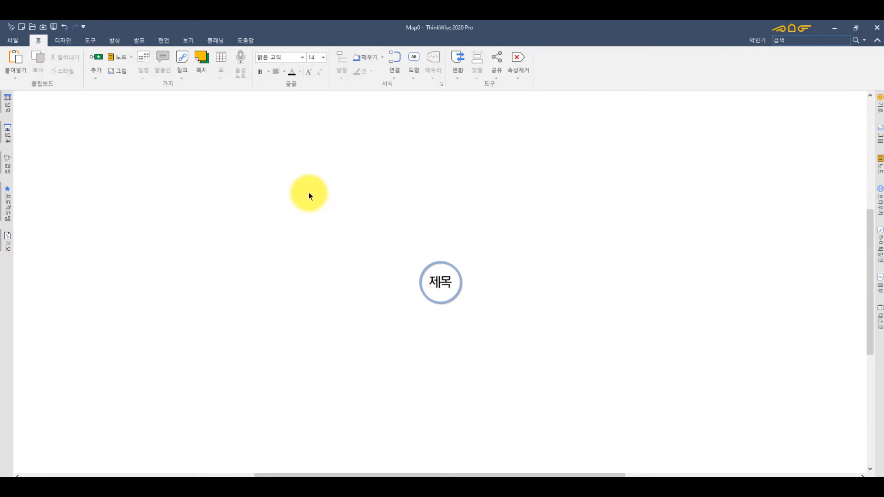
# Bring up the save dialog for Map0 two times, cancelling it each time.
pyautogui.click(43, 28)
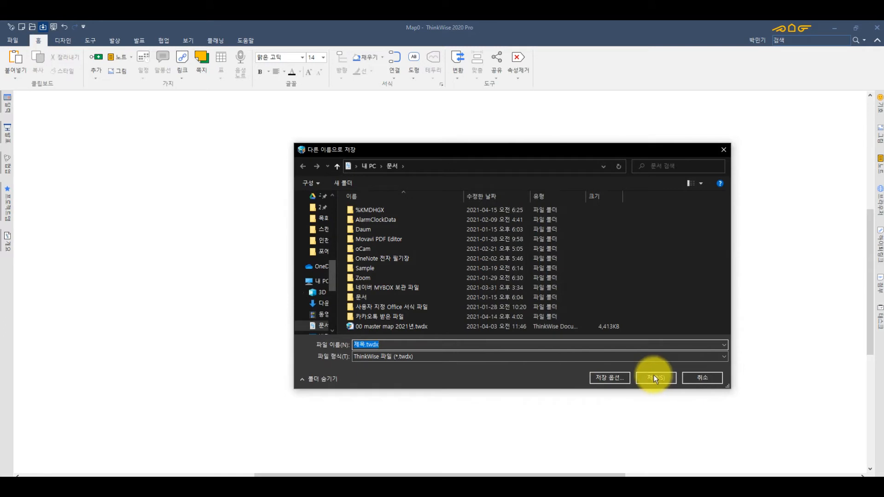
pyautogui.click(695, 380)
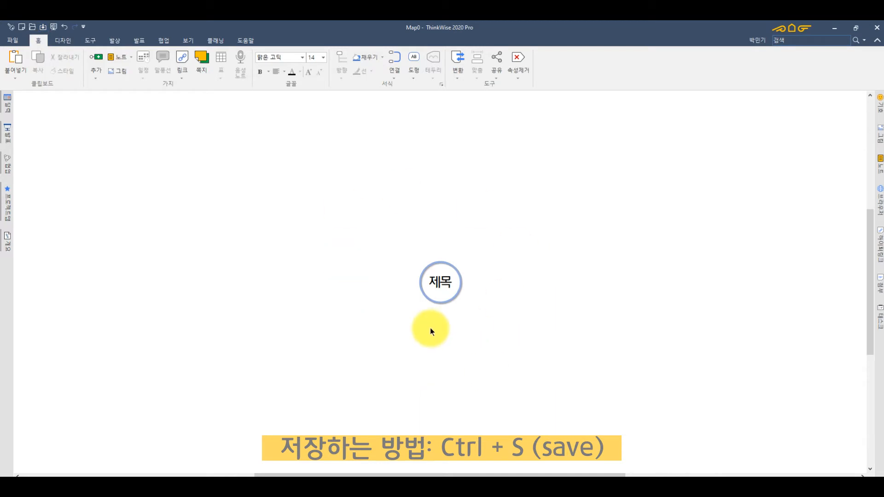
pyautogui.hotkey('ctrl', 's')
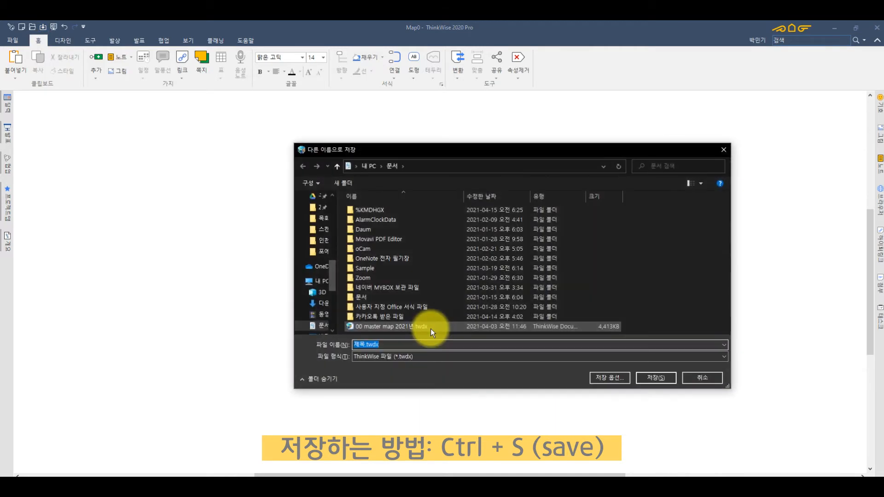
pyautogui.click(709, 378)
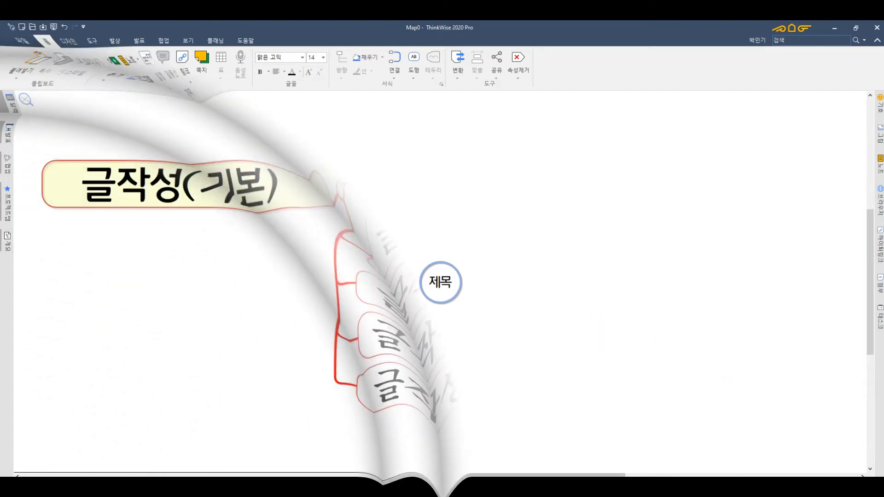
# Expand the 글작성(기본) 3 topic in the lecture map and switch to the blank map Map1.
pyautogui.click(604, 283)
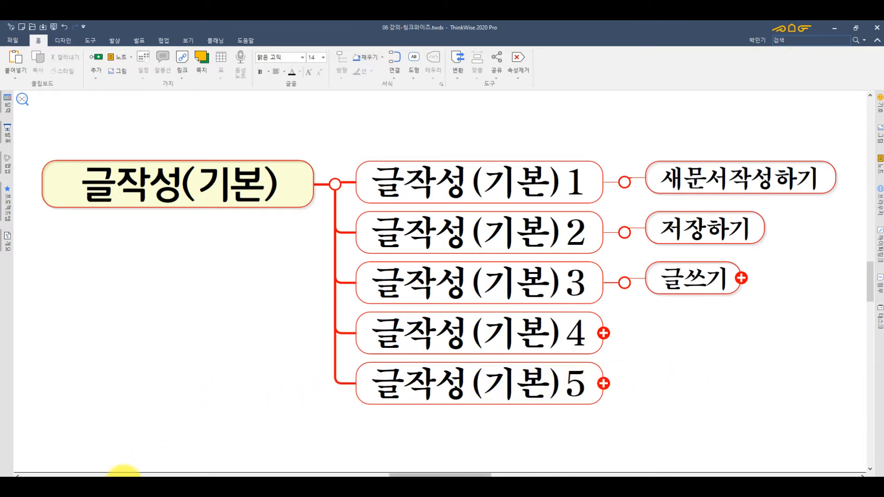
pyautogui.click(123, 485)
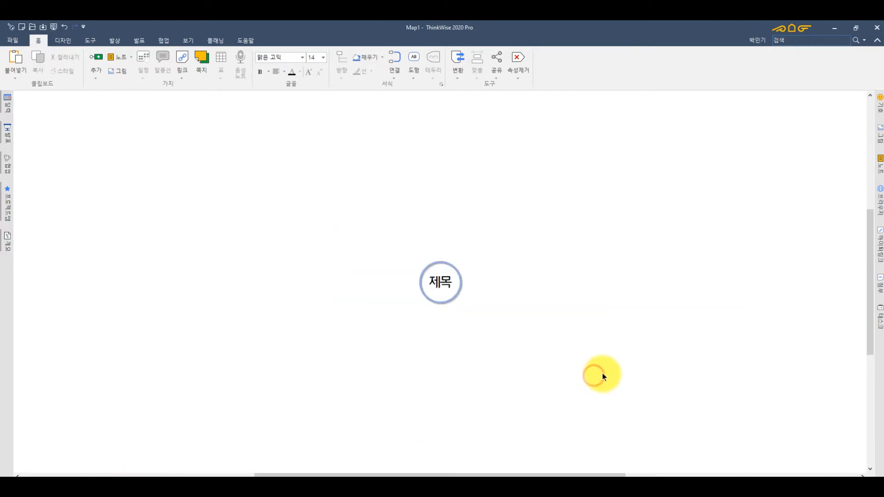
pyautogui.scroll(5, 604, 364)
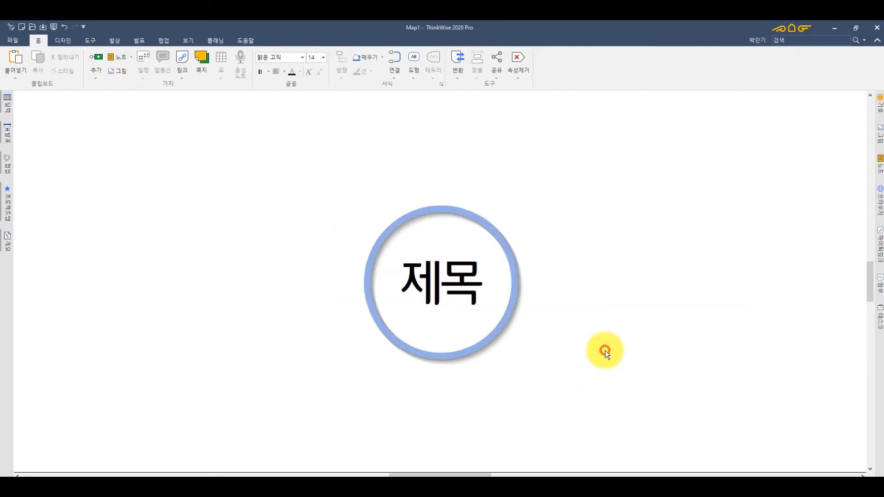
# Add the branches 글쓰기 and 참쉽죠 to the central topic 제목.
pyautogui.click(458, 290)
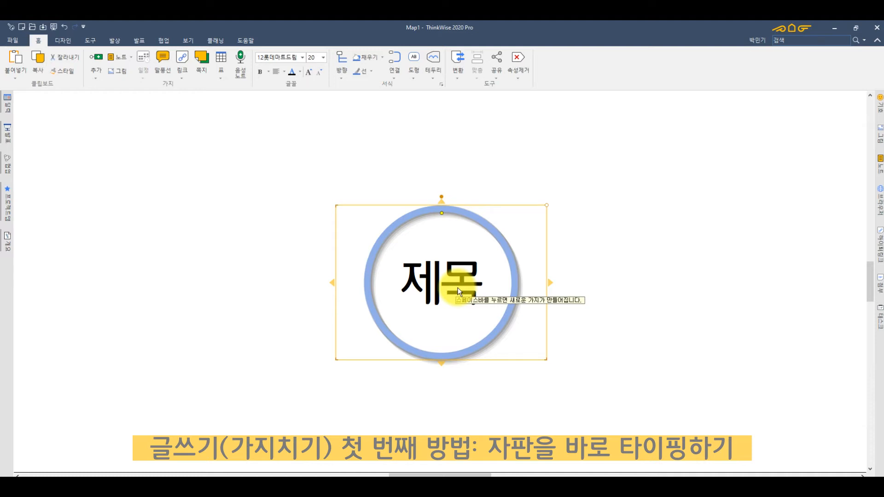
pyautogui.write('글쓰기')
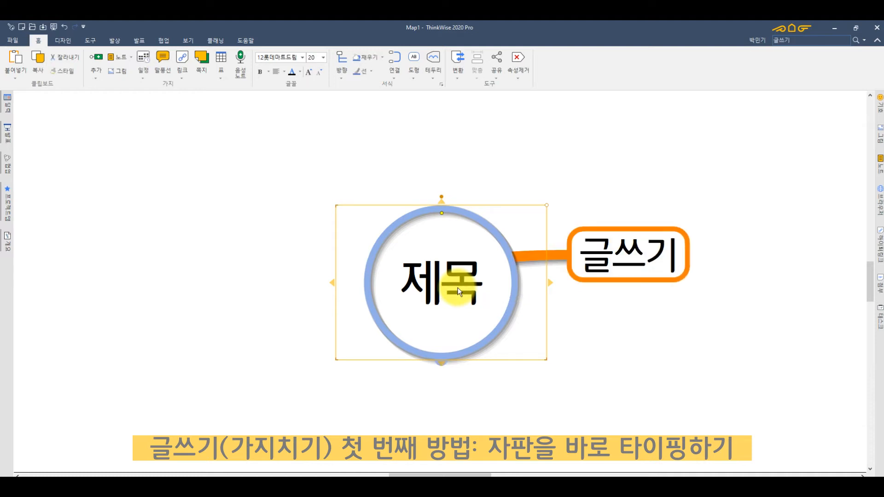
pyautogui.write('참쉽죠')
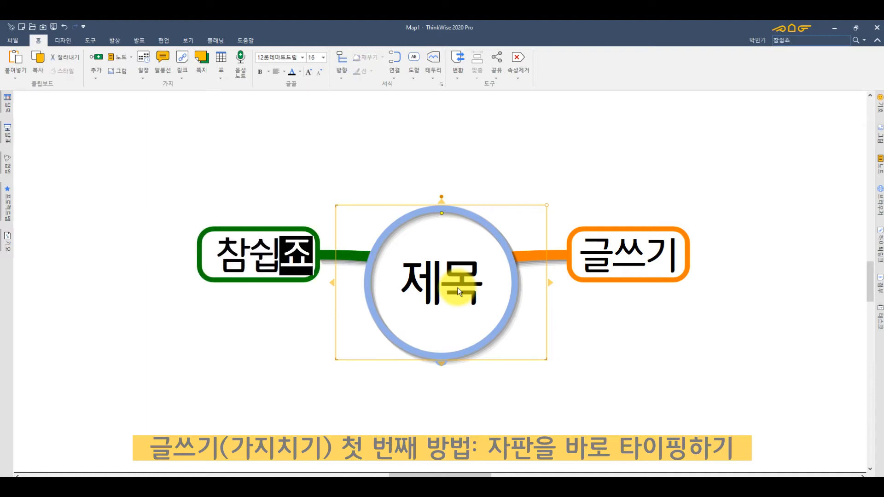
pyautogui.press('Return')
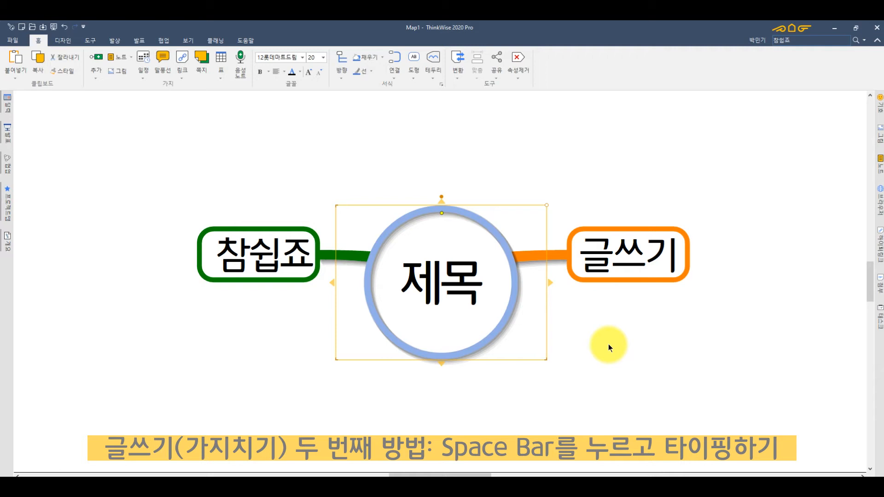
# Add two more branches, 글쓰기(1) and 참쉽죠(1), to the central topic 제목.
pyautogui.press('space')
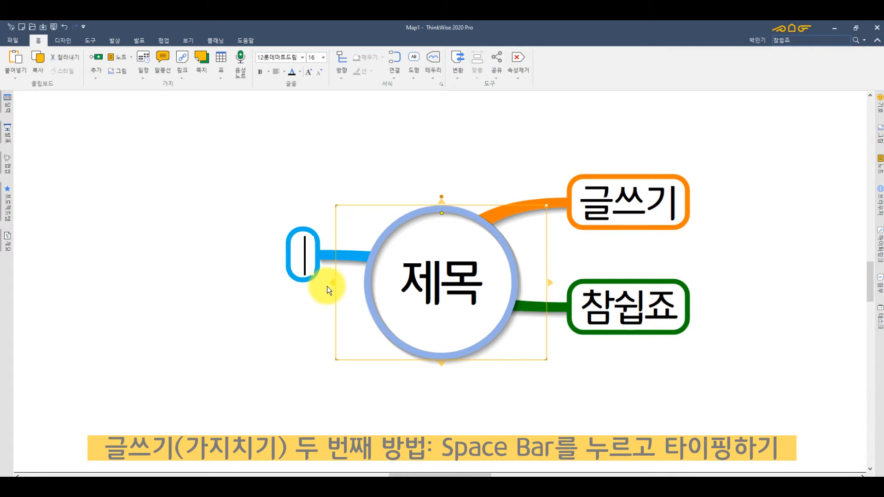
pyautogui.write('글쓰기')
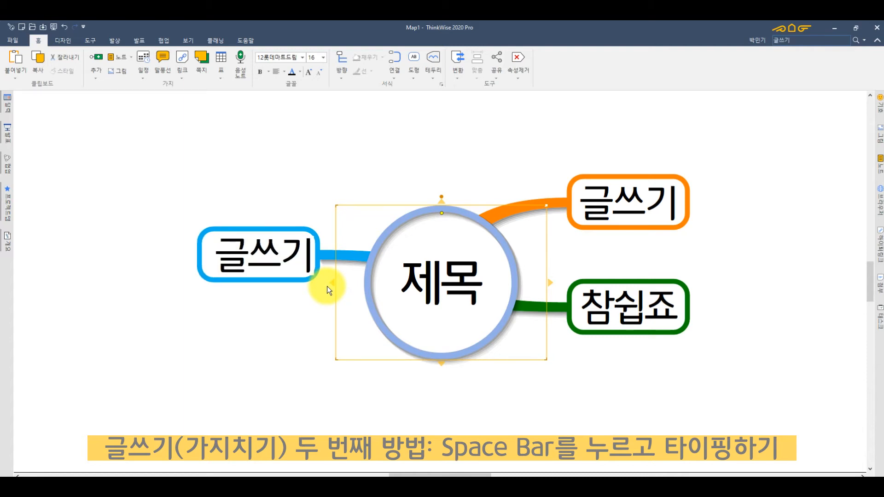
pyautogui.write('(1)')
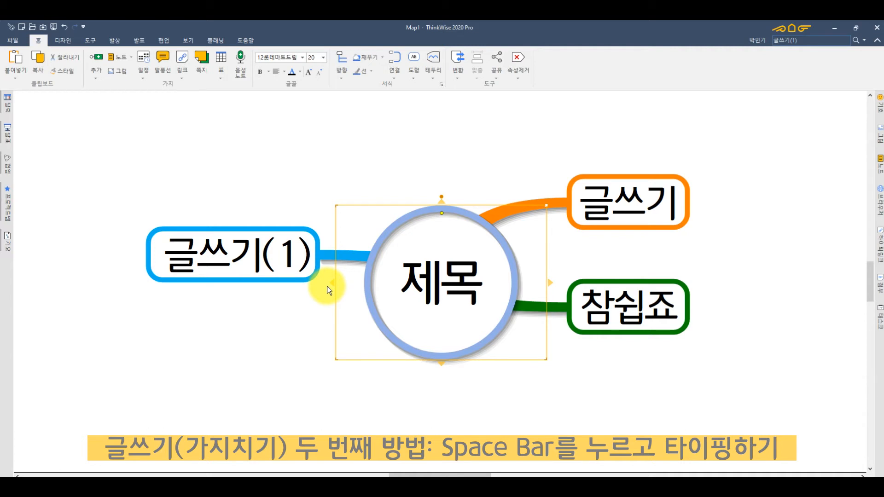
pyautogui.press('space')
pyautogui.write('ㄱㅡㄹㅆㅡ')
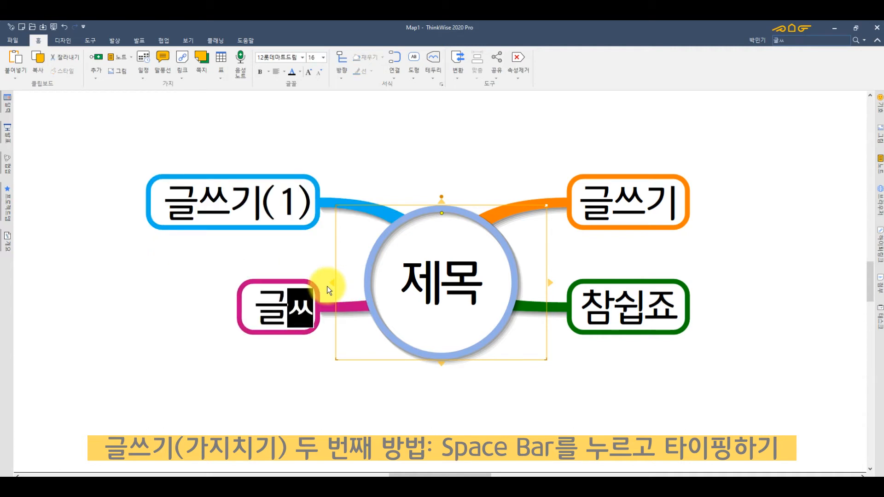
pyautogui.press('BackSpace')
pyautogui.press('BackSpace')
pyautogui.press('BackSpace')
pyautogui.write('참쉽죠(2')
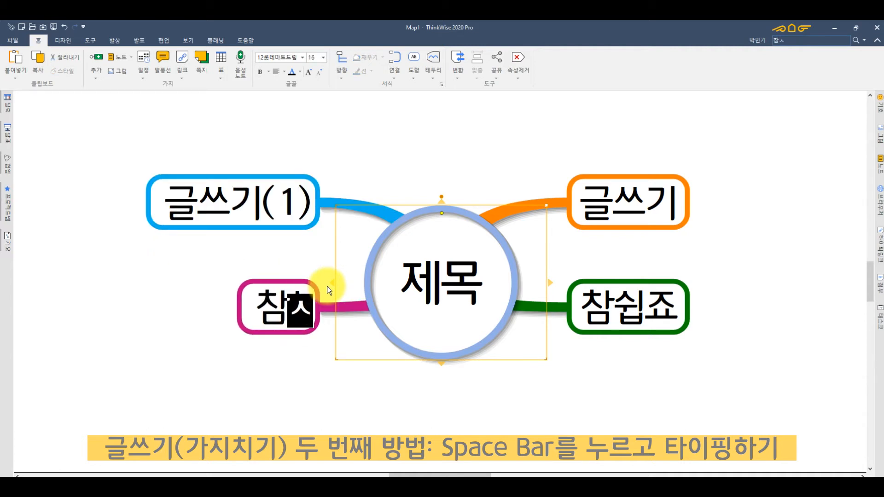
pyautogui.press('BackSpace')
pyautogui.write('1)')
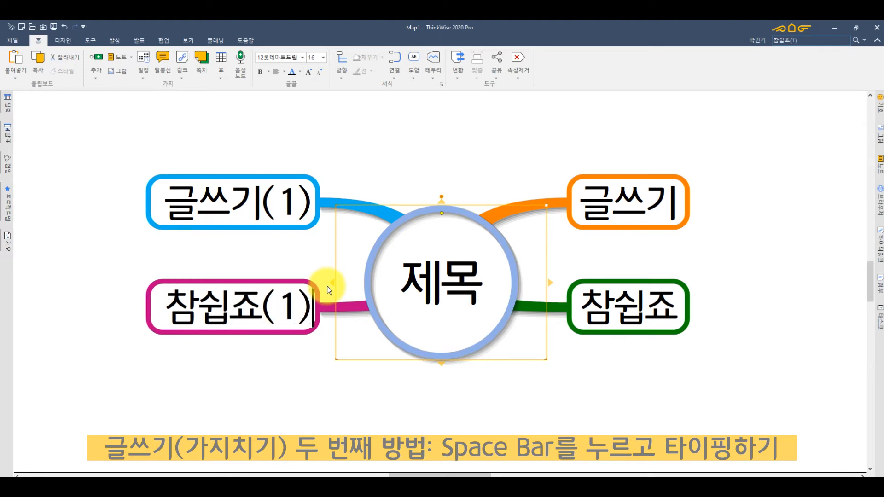
pyautogui.press('Return')
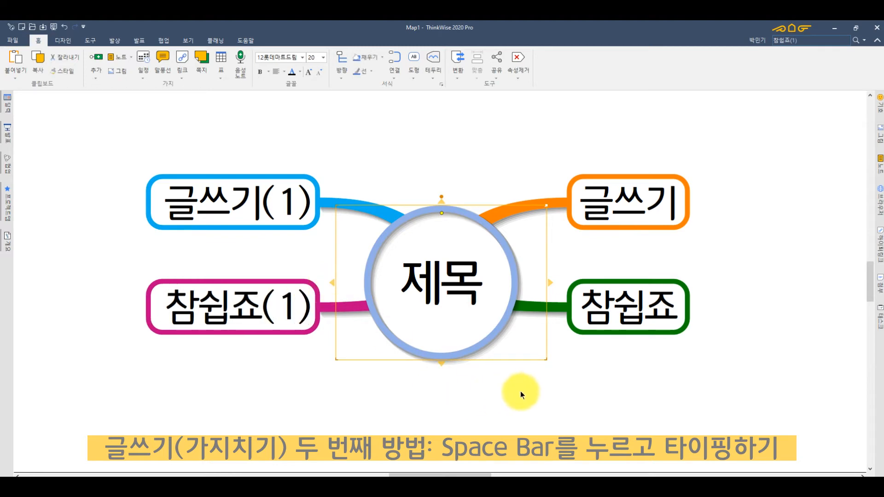
# Select the topics 글쓰기 and 참쉽죠 together, followed by the pair 글쓰기(1) and 참쉽죠(1), to compare them.
pyautogui.click(511, 384)
pyautogui.moveTo(561, 123); pyautogui.dragTo(758, 404)
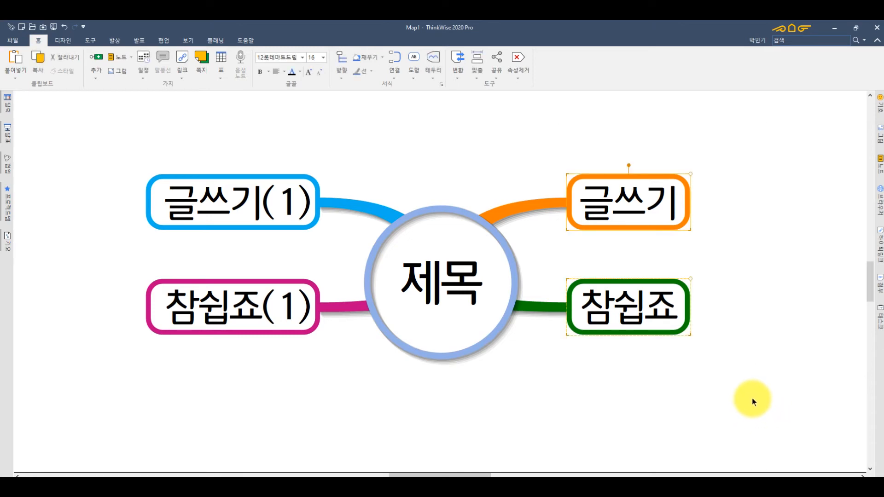
pyautogui.moveTo(316, 390); pyautogui.dragTo(92, 147)
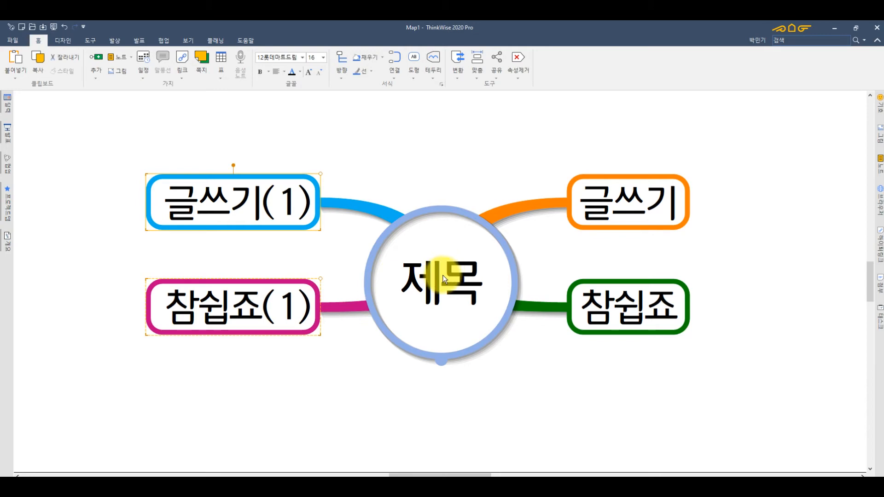
# Change the text of the orange 글쓰기 topic to 글쓰기(2).
pyautogui.click(622, 220)
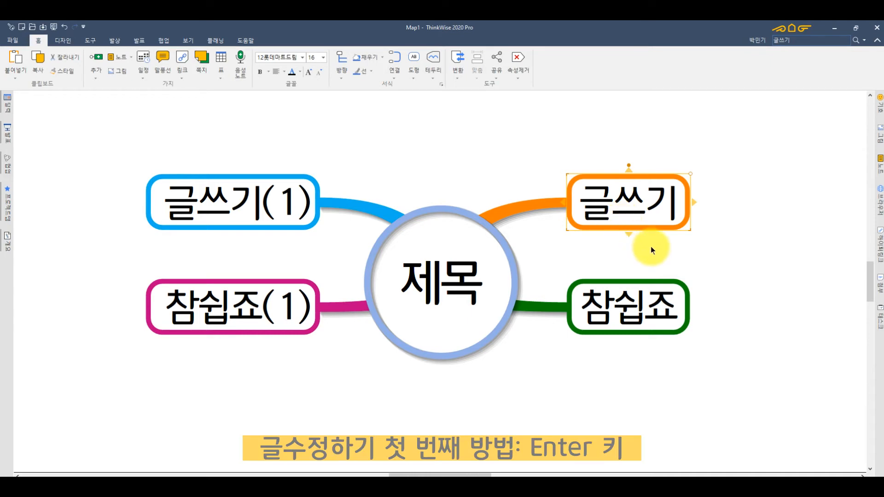
pyautogui.press('Return')
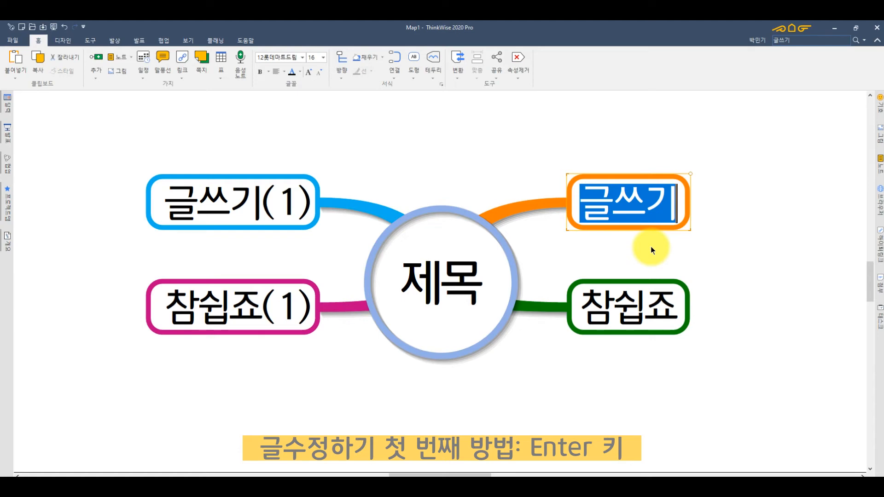
pyautogui.press('Return')
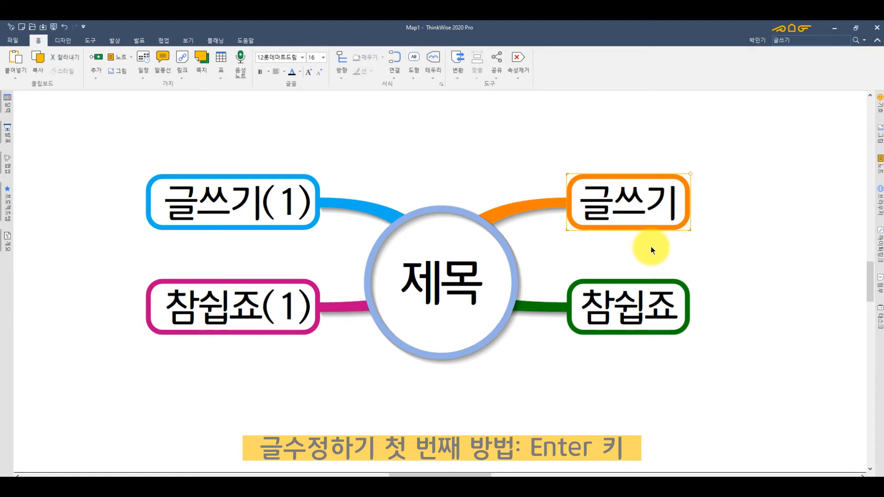
pyautogui.write('(2)')
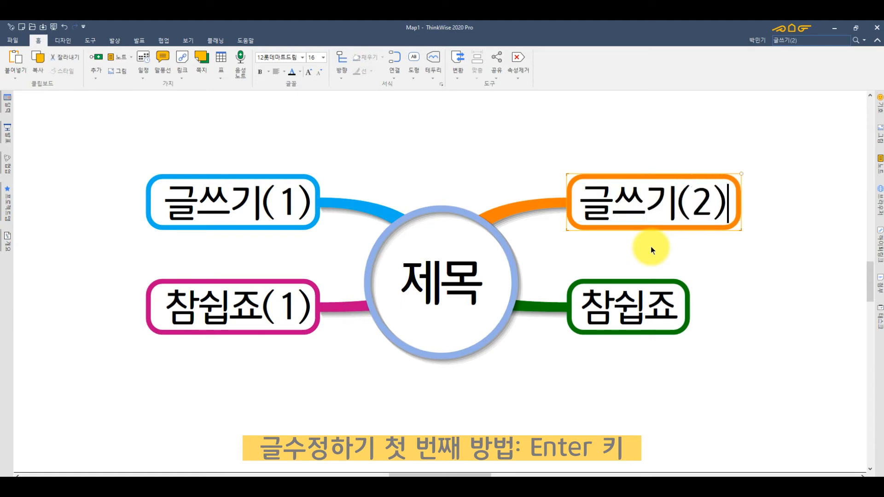
pyautogui.press('Return')
# Change the text of the green 참쉽죠 topic to 참쉽죠(2) and clear the selection.
pyautogui.click(639, 317)
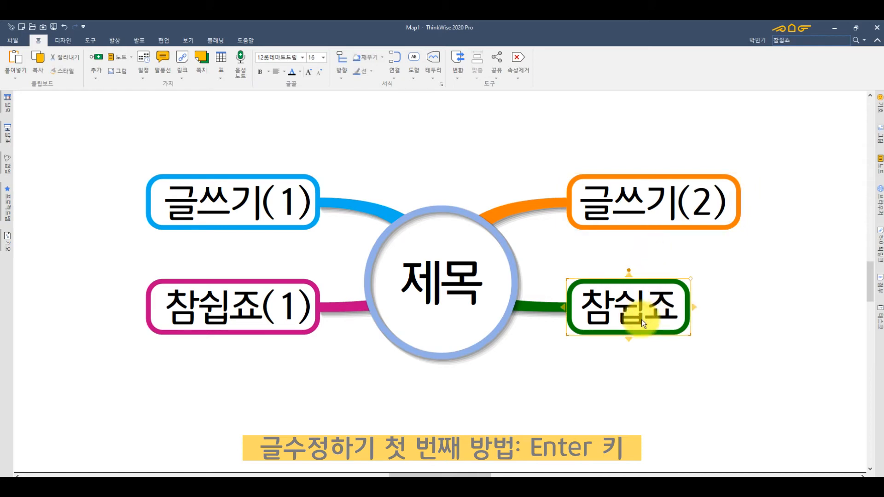
pyautogui.press('Return')
pyautogui.press('End')
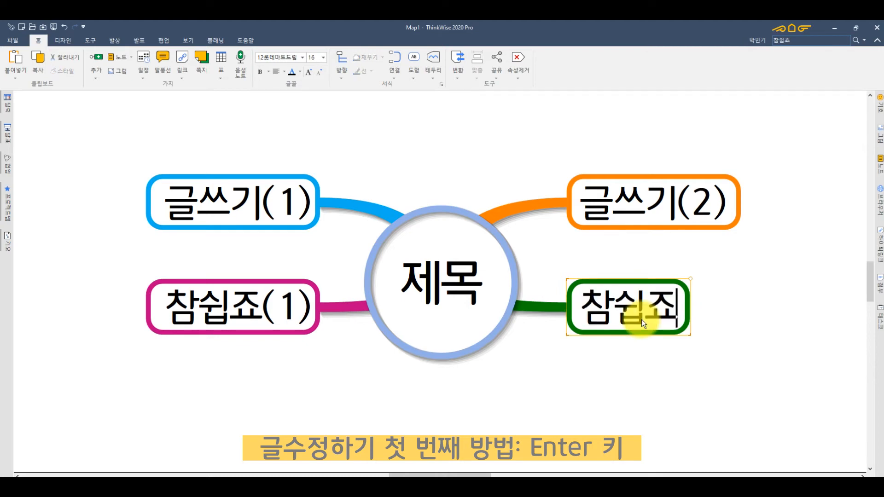
pyautogui.write('(2)')
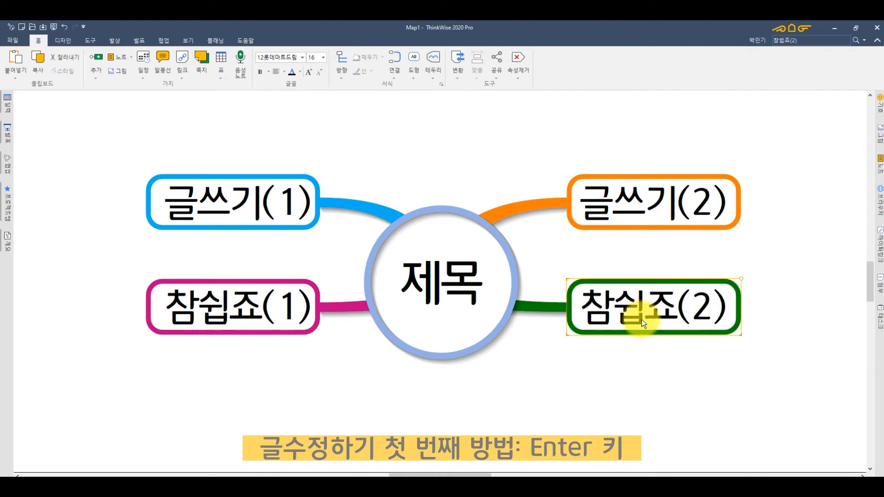
pyautogui.press('Return')
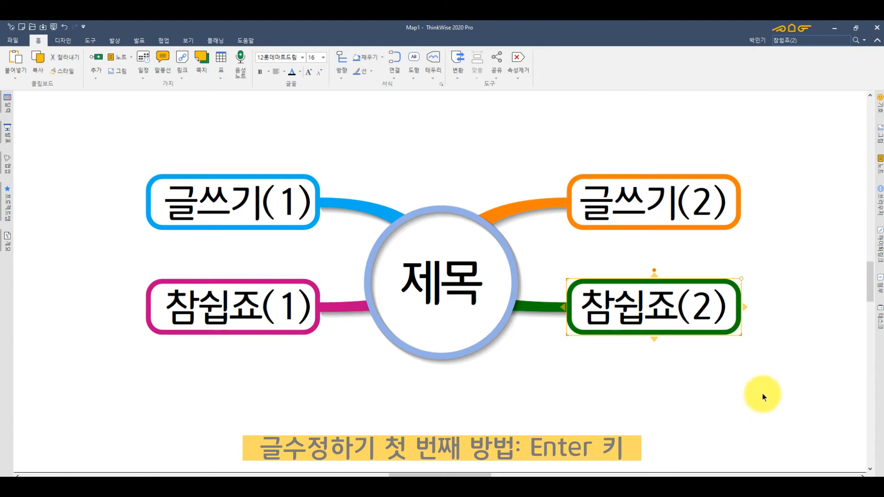
pyautogui.click(767, 392)
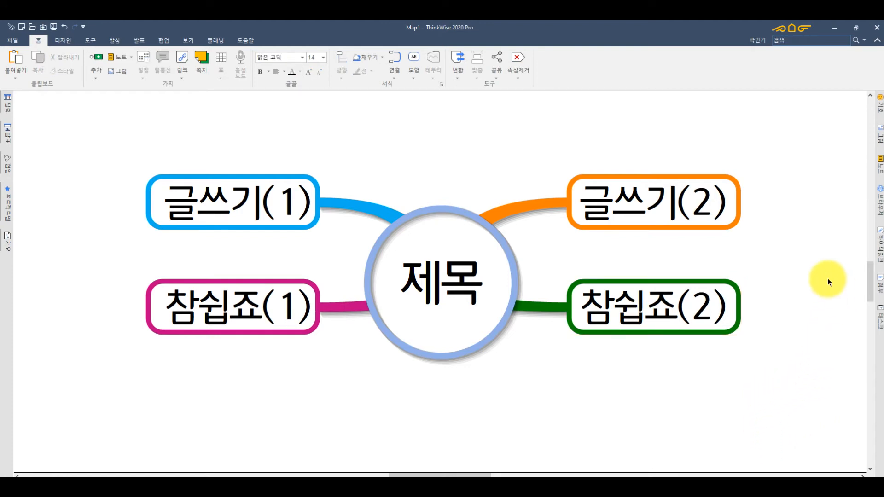
# Open the text of the 글쓰기(2) topic for editing, select the word 글쓰기 in it, and leave the text as it is.
pyautogui.click(671, 215)
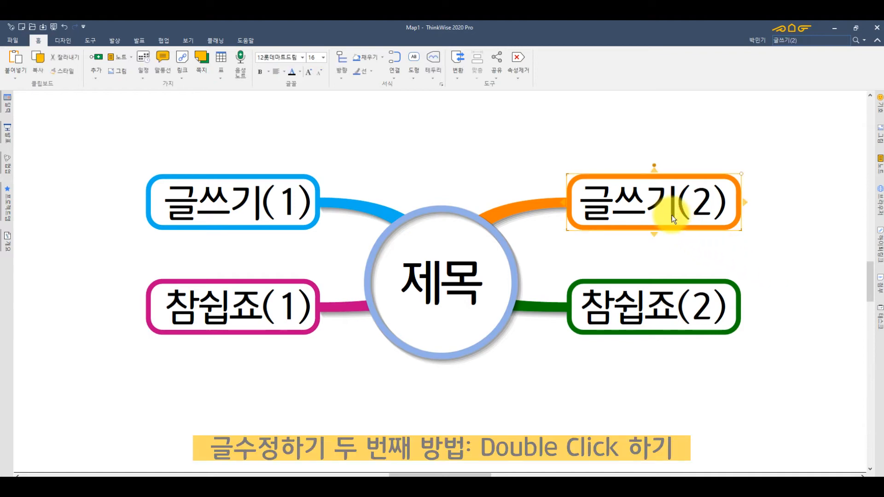
pyautogui.doubleClick(669, 213)
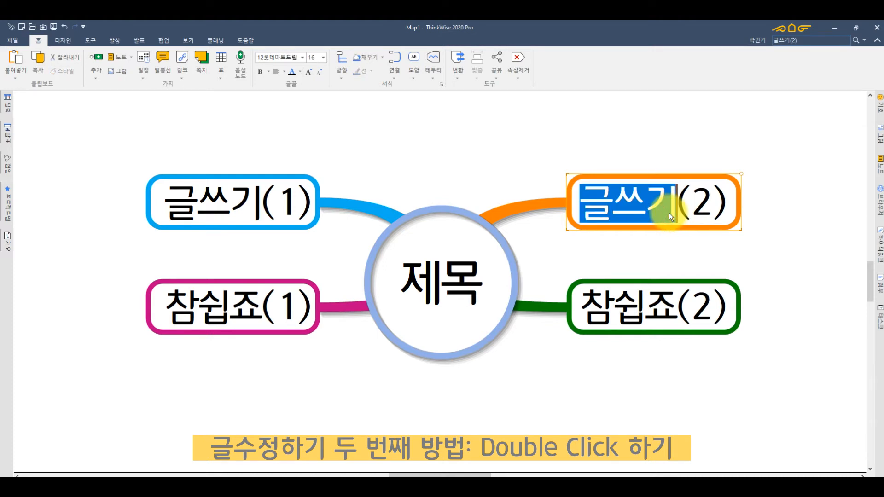
pyautogui.click(692, 204)
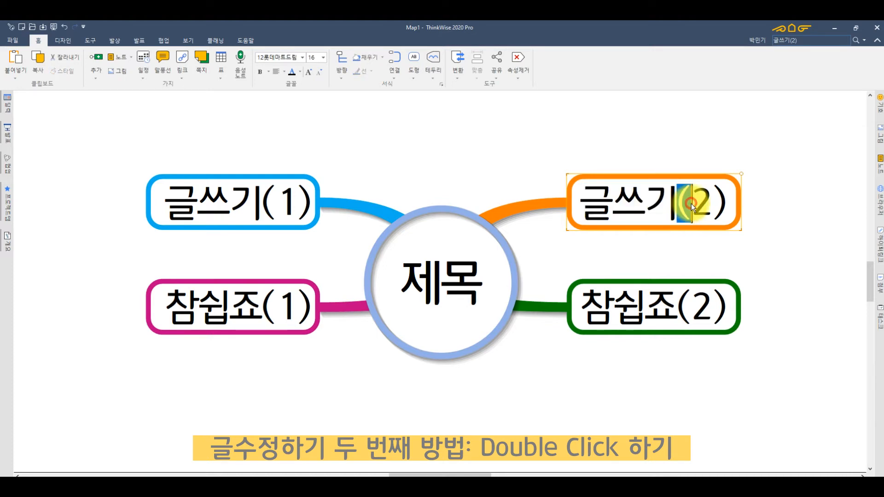
pyautogui.doubleClick(667, 204)
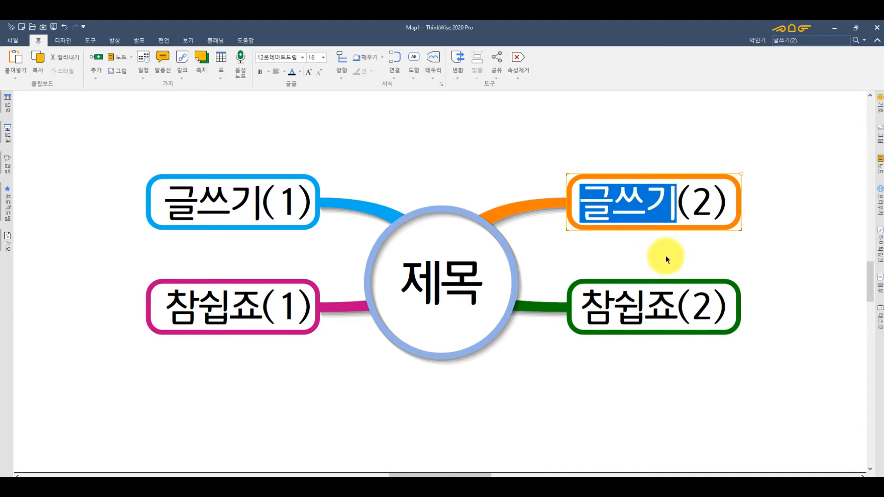
pyautogui.click(827, 169)
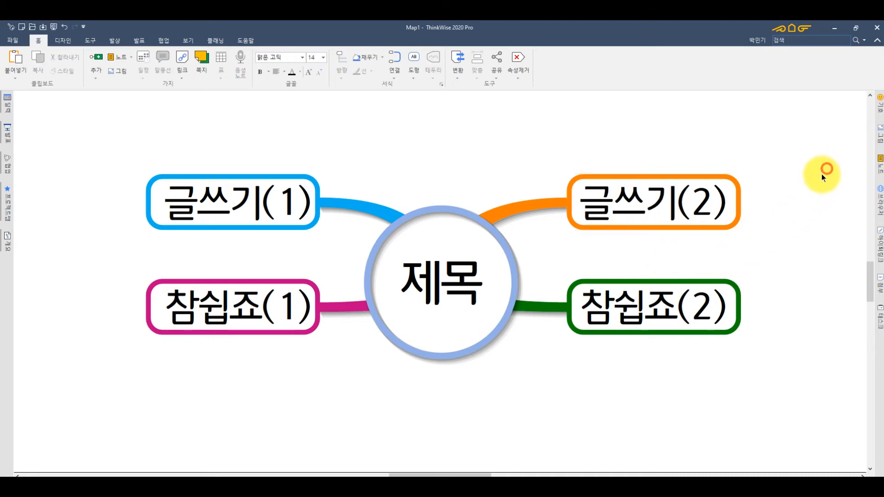
pyautogui.click(660, 198)
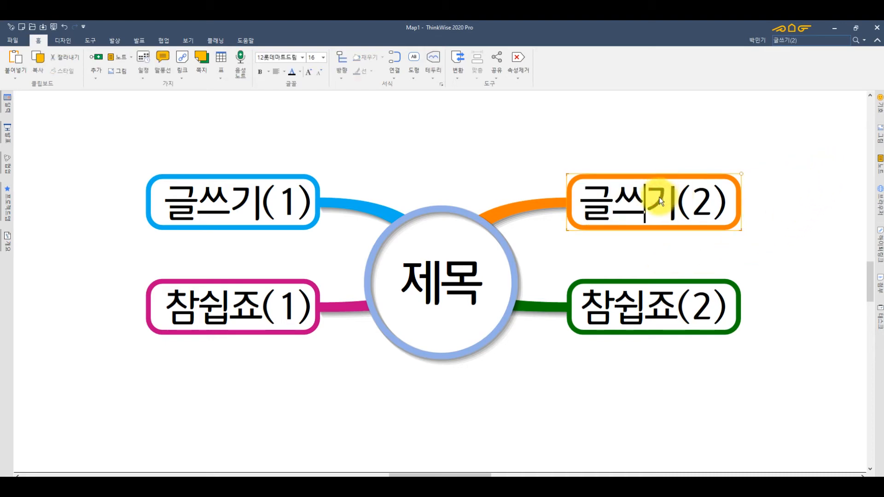
pyautogui.press('Escape')
# Try a line break before (2) in the topic 글쓰기(2) and another one before 기, removing each again.
pyautogui.doubleClick(659, 201)
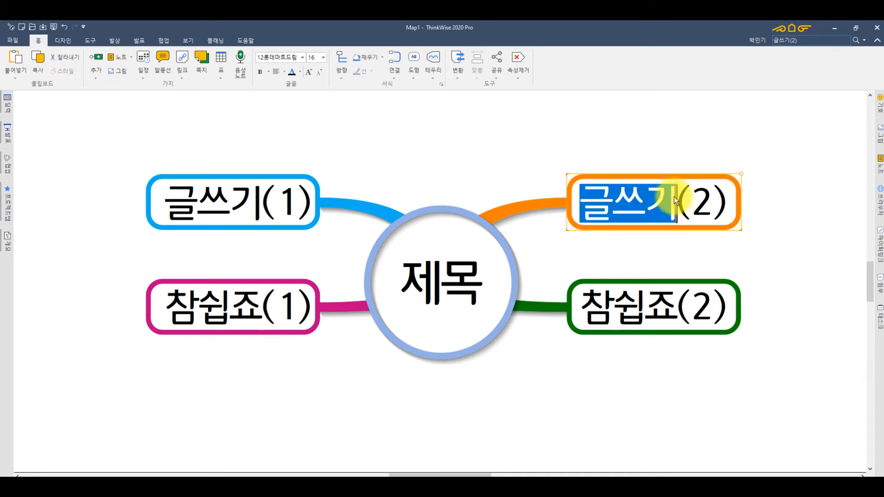
pyautogui.click(677, 196)
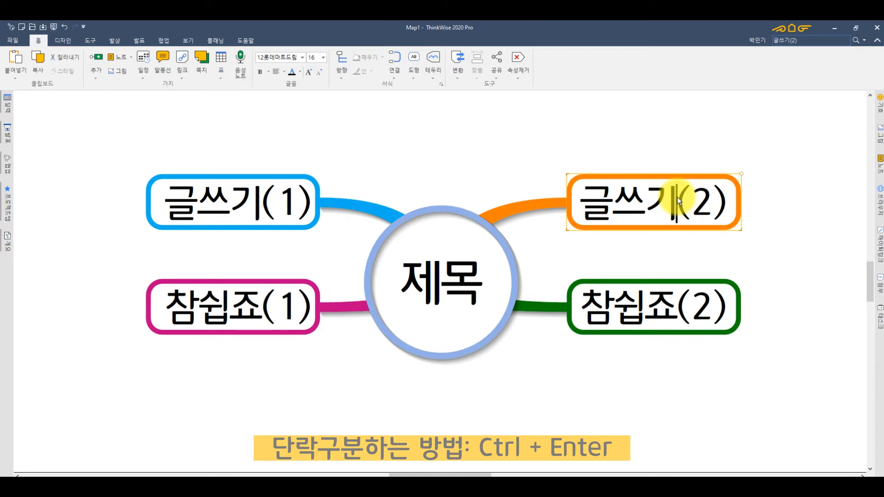
pyautogui.hotkey('ctrl', 'Return')
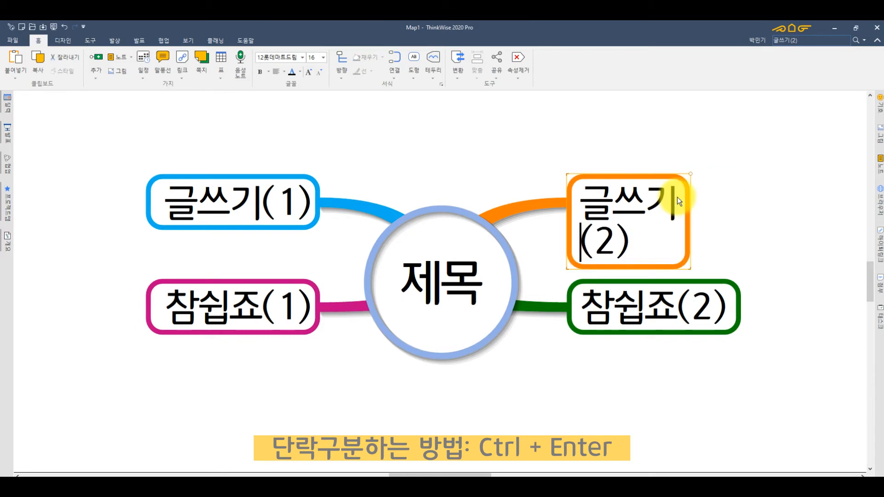
pyautogui.press('BackSpace')
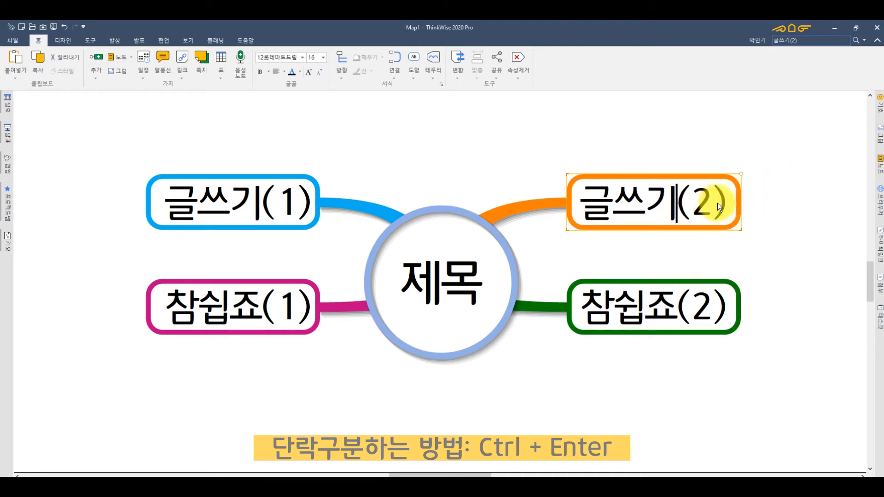
pyautogui.click(646, 204)
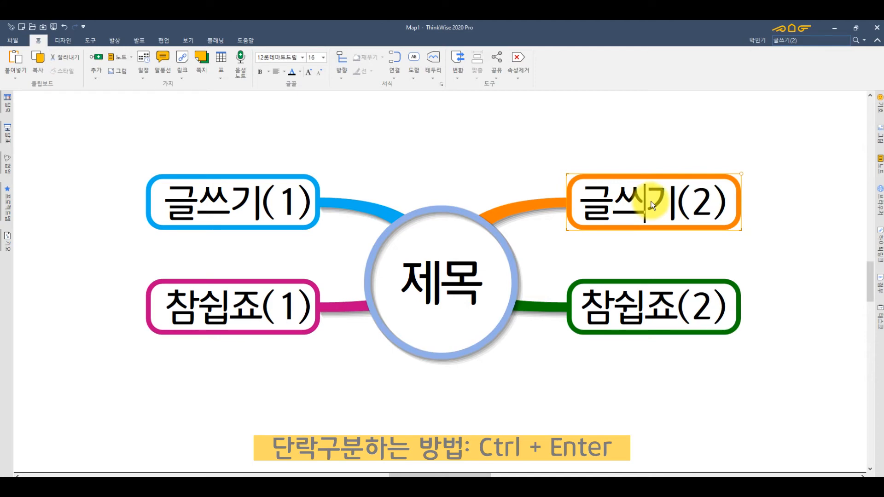
pyautogui.hotkey('ctrl', 'Return')
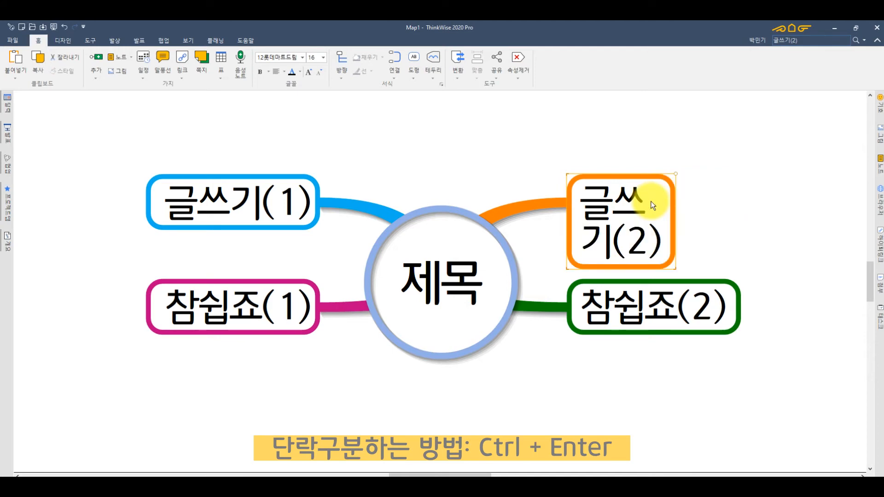
pyautogui.press('BackSpace')
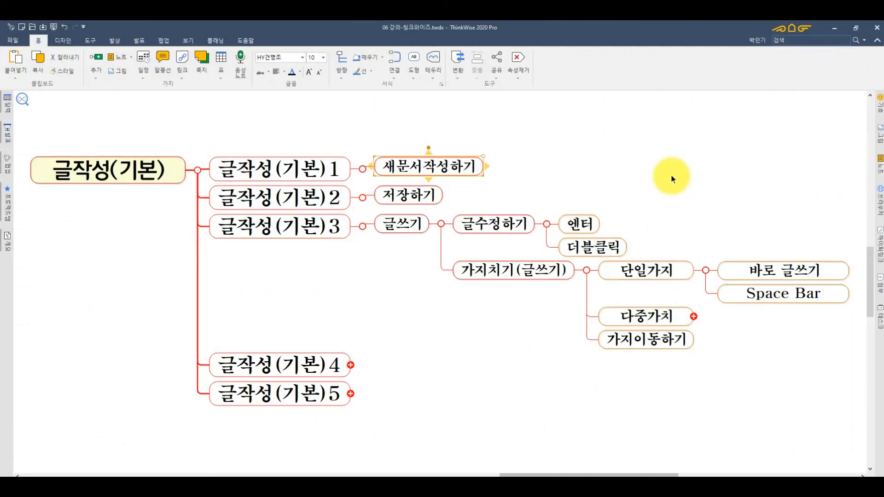
# In the lecture map, point out the branch from 글작성(기본) to 새문서작성하기 and expand the 다중가치 topic.
pyautogui.click(643, 322)
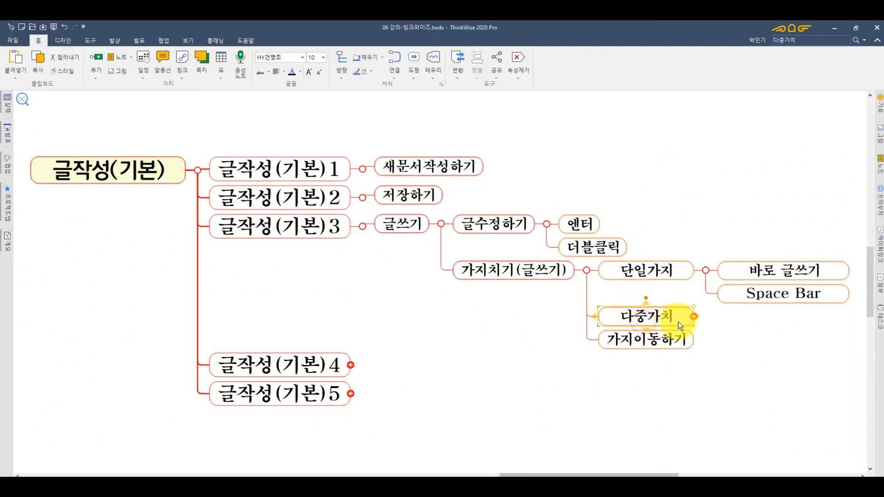
pyautogui.click(709, 333)
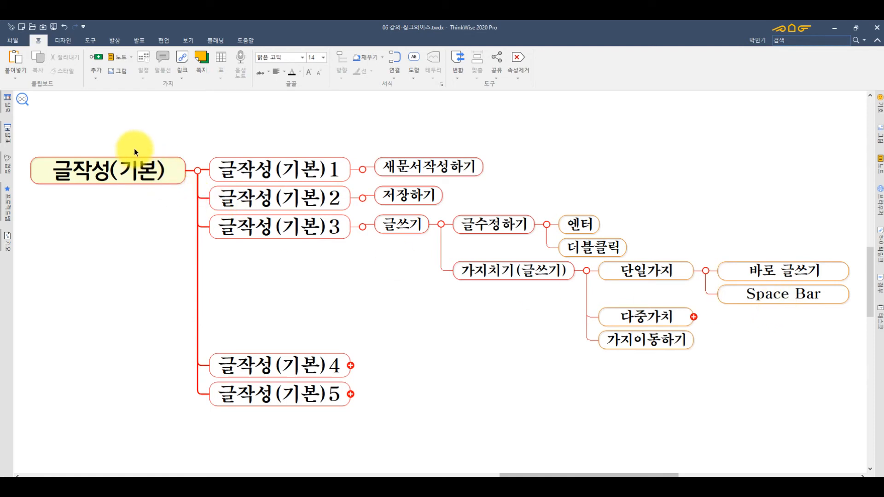
pyautogui.click(131, 170)
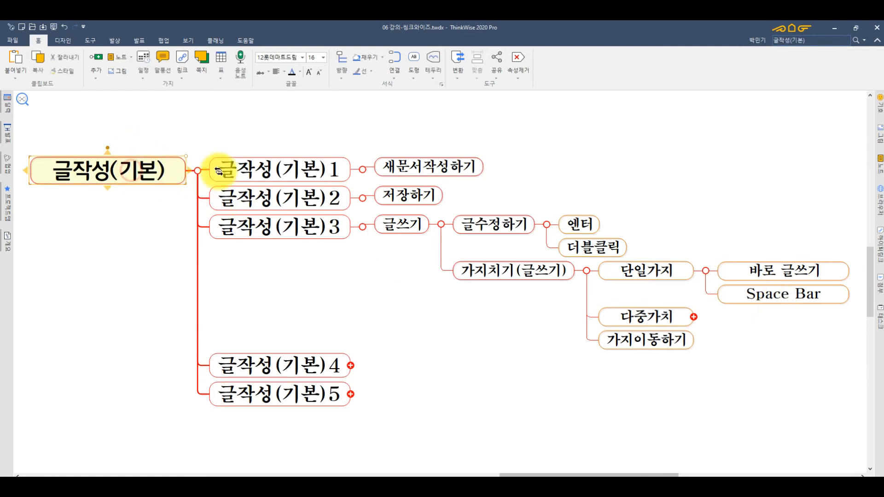
pyautogui.click(293, 172)
pyautogui.click(433, 173)
pyautogui.click(779, 215)
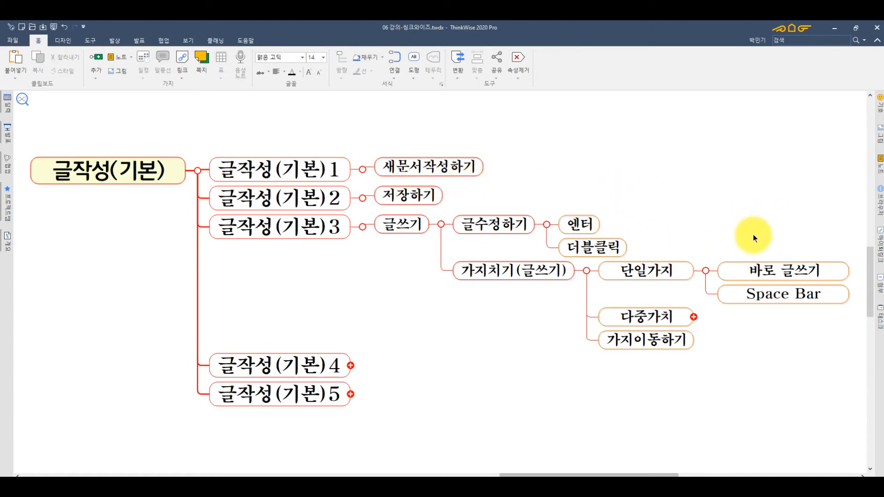
pyautogui.click(772, 295)
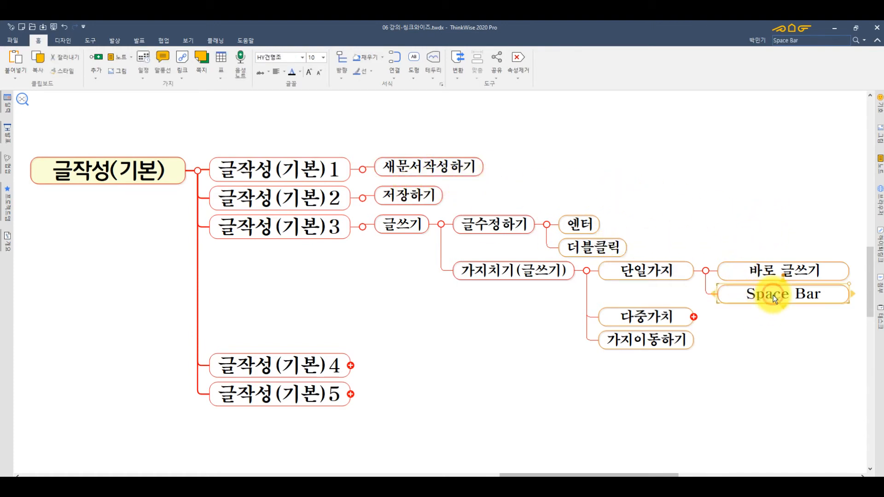
pyautogui.click(695, 317)
pyautogui.click(749, 377)
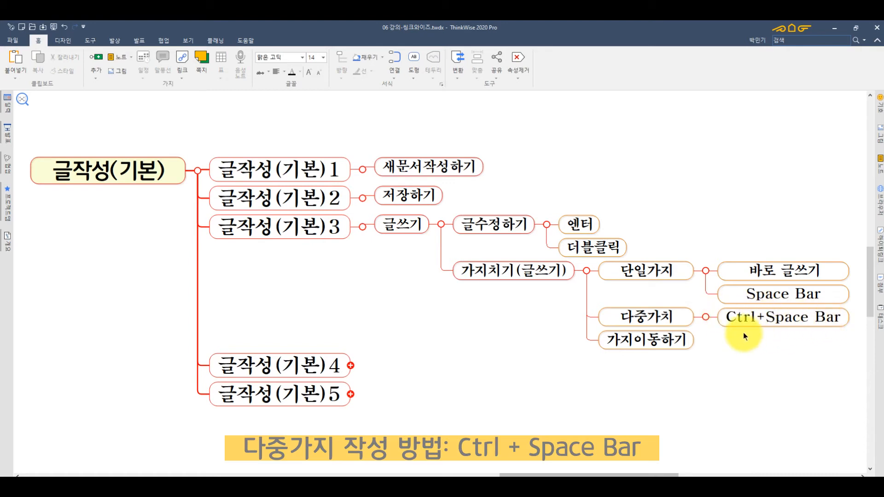
# Start adding multiple branches at once to the 새문서작성하기 topic, with 글쓰기 as the first line.
pyautogui.click(450, 175)
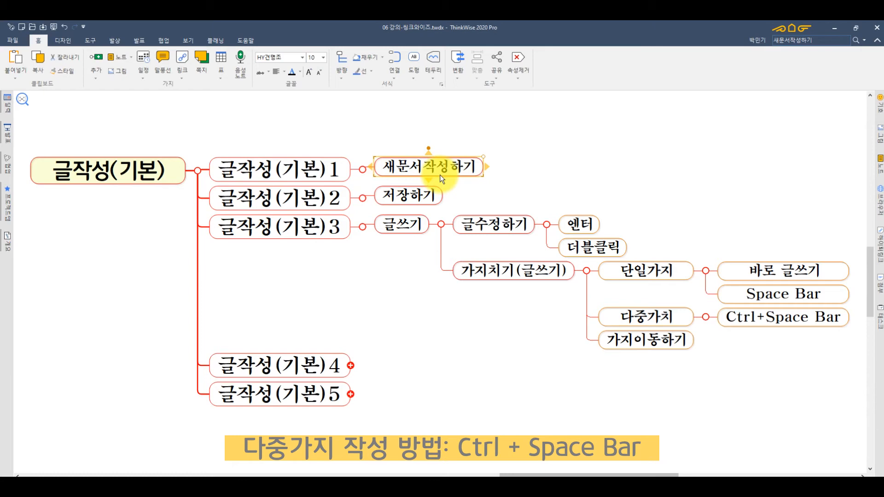
pyautogui.hotkey('ctrl', 'space')
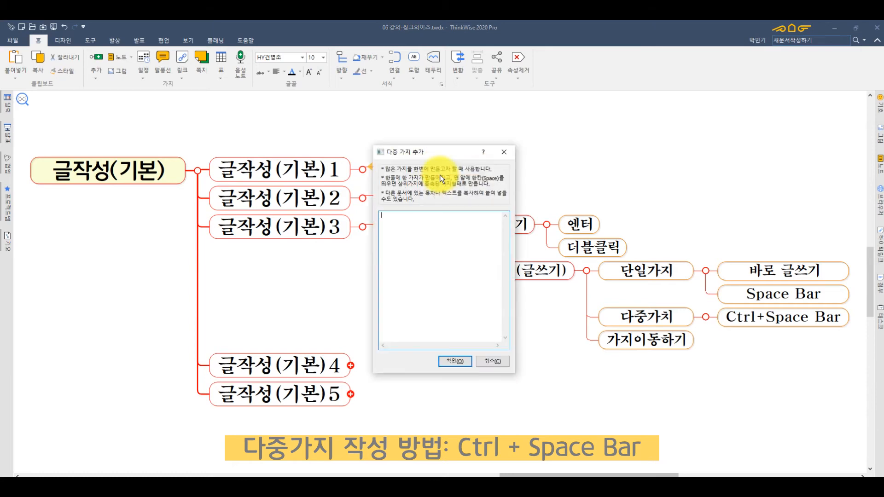
pyautogui.moveTo(399, 151); pyautogui.dragTo(416, 128)
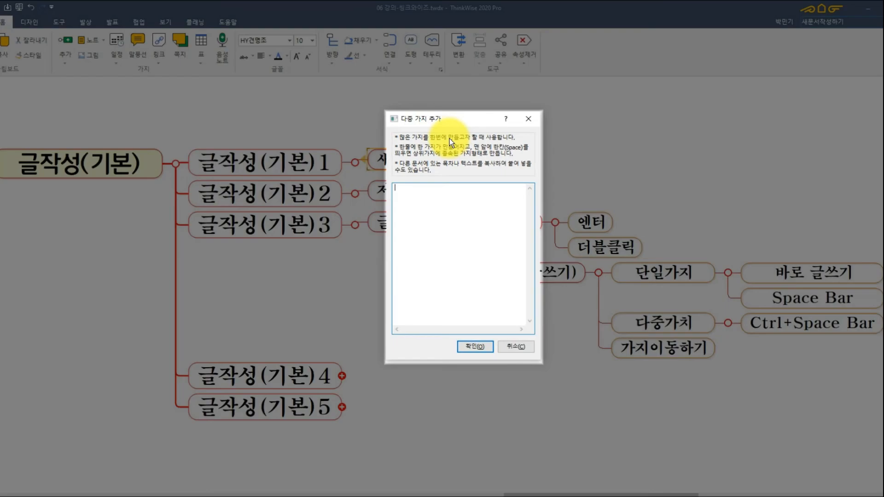
pyautogui.write('rkw')
pyautogui.press('BackSpace')
pyautogui.press('BackSpace')
pyautogui.press('BackSpace')
pyautogui.write('글쓰기')
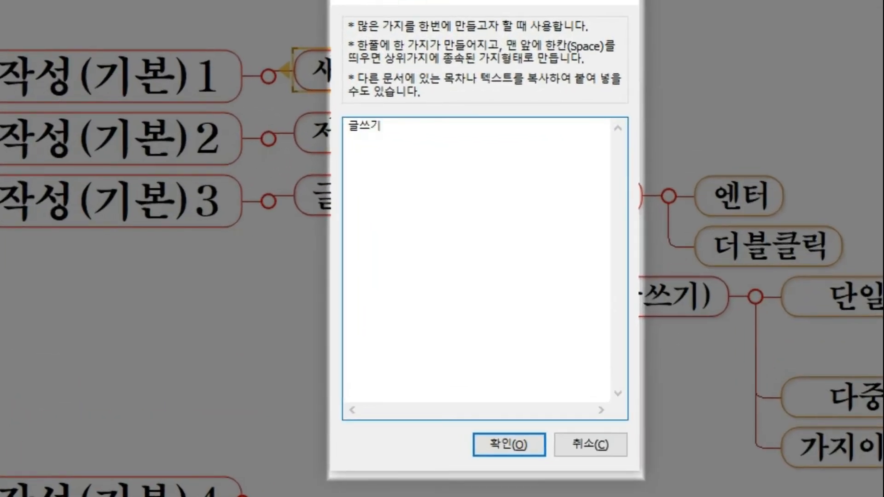
# List 참쉽죠, 글쓰기(2) and 참쉽죠(2) on separate lines below 글쓰기 and add all the lines as branches.
pyautogui.press('Return')
pyautogui.write('참쉽죠')
pyautogui.press('Return')
pyautogui.write('글쓰기(2)')
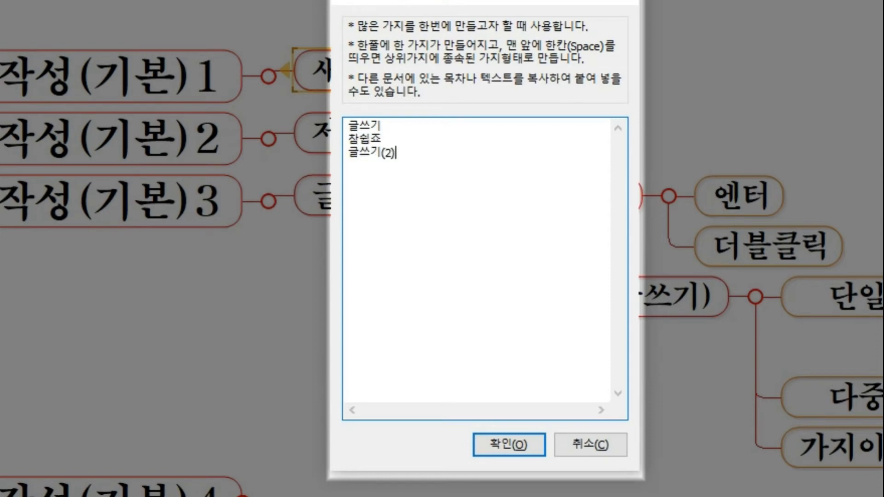
pyautogui.press('Return')
pyautogui.write('참쉽죠(2)')
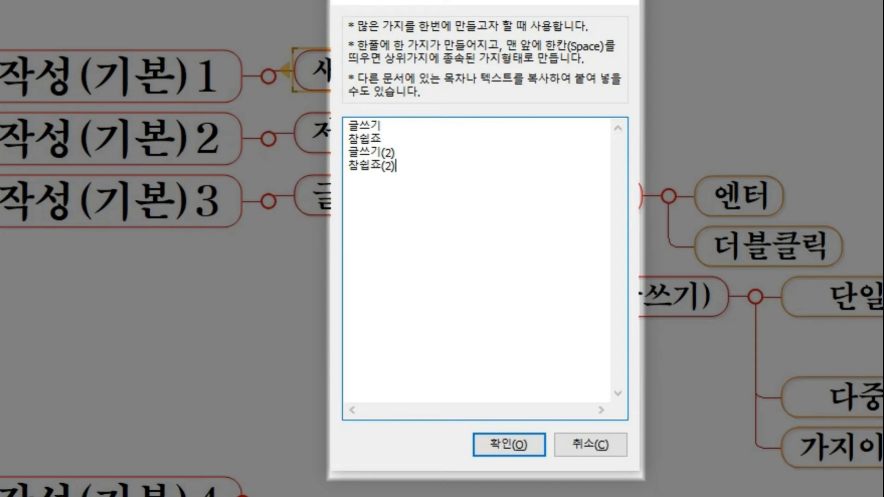
pyautogui.click(527, 447)
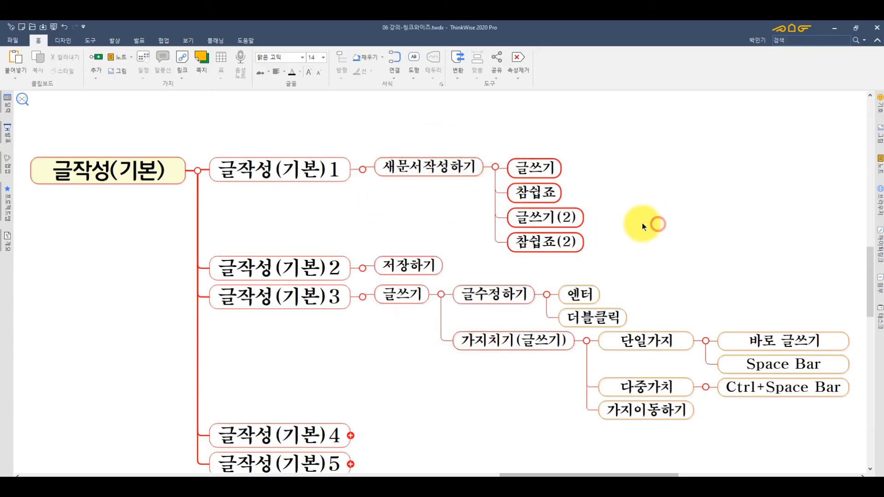
# Undo the addition of the multiple branches 글쓰기 through 참쉽죠(2) under 새문서작성하기.
pyautogui.click(526, 170)
pyautogui.click(520, 225)
pyautogui.click(520, 242)
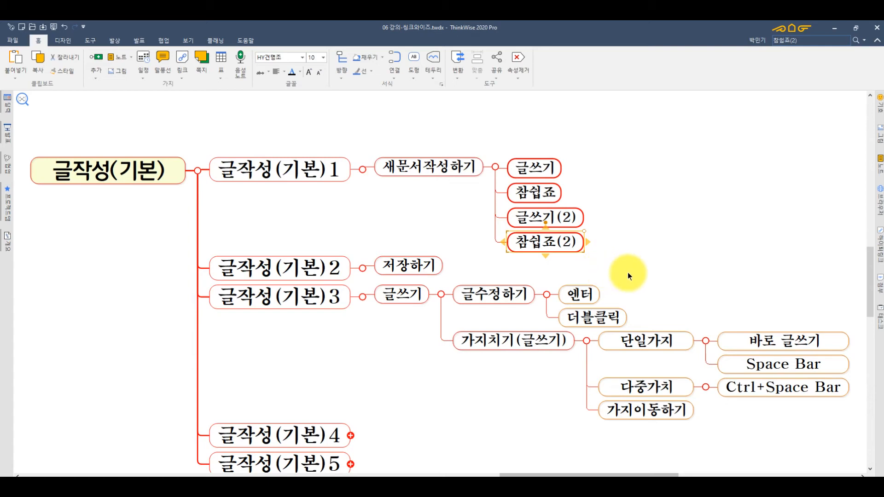
pyautogui.hotkey('ctrl', 'z')
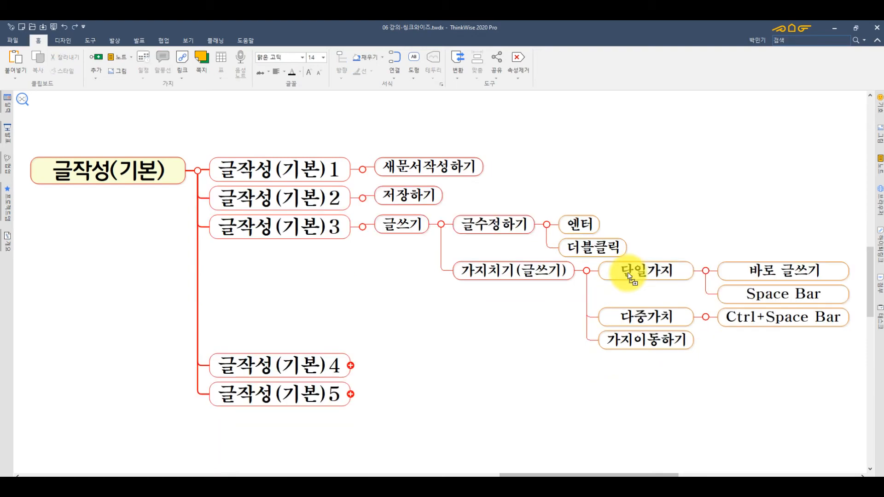
# Start adding multiple branches at once to the 새문서작성하기 topic, with 설교제목: and 설교본문: as the first two lines.
pyautogui.click(442, 166)
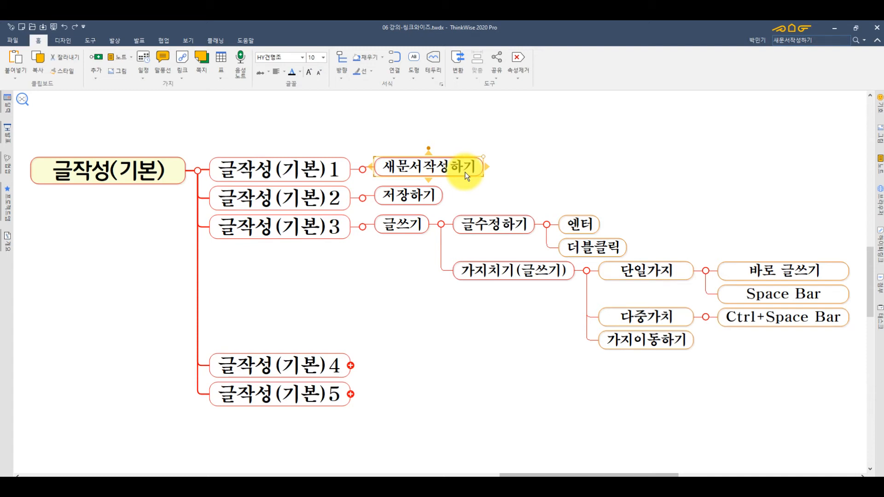
pyautogui.hotkey('ctrl', 'space')
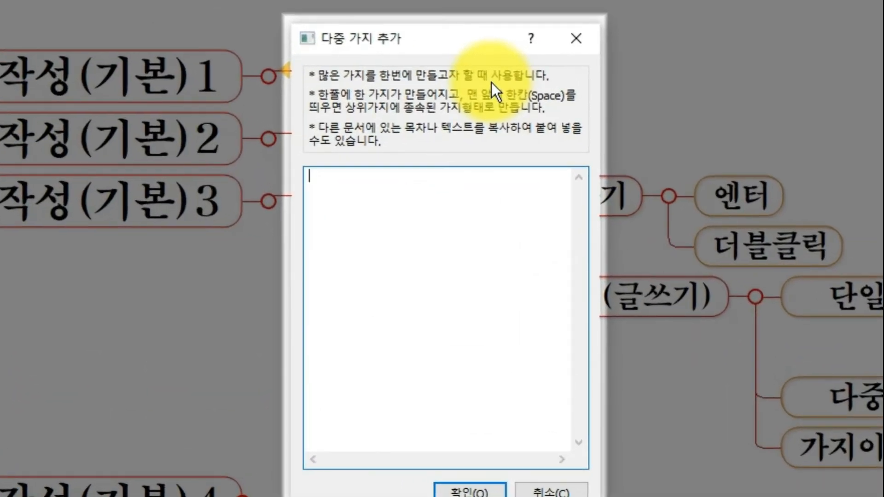
pyautogui.write('설교')
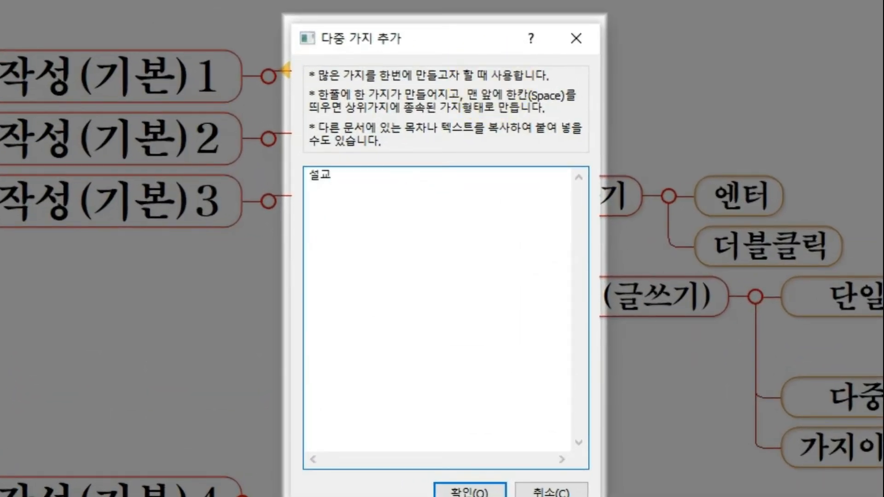
pyautogui.write('제목:')
pyautogui.press('Return')
pyautogui.write('설교')
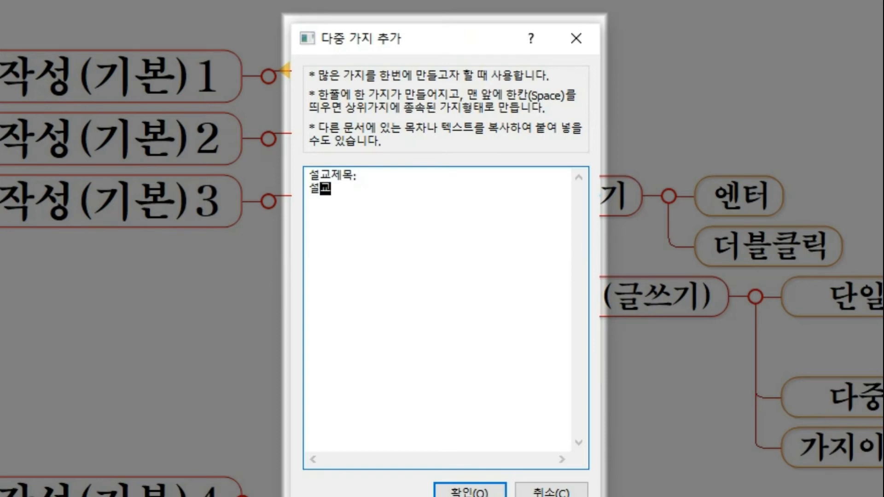
pyautogui.write('본문:')
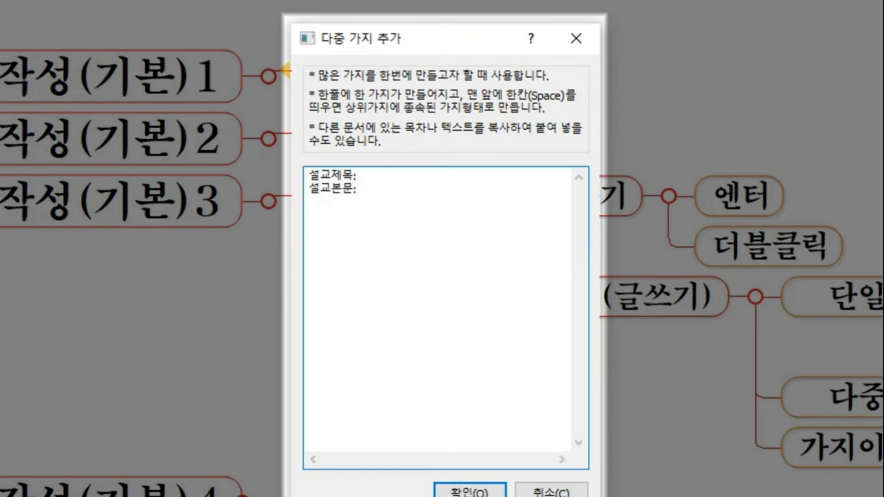
# List 설교문 on the line below 설교본문: and add all three lines as branches.
pyautogui.press('Return')
pyautogui.write('설교')
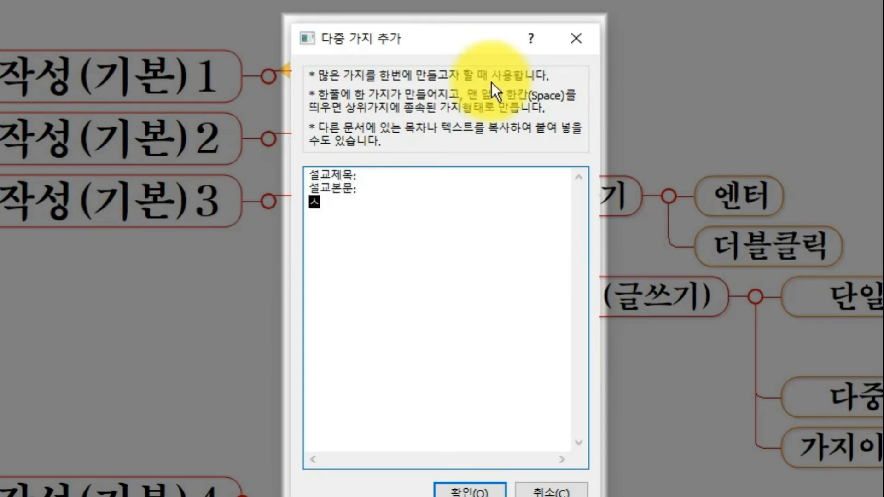
pyautogui.write('문')
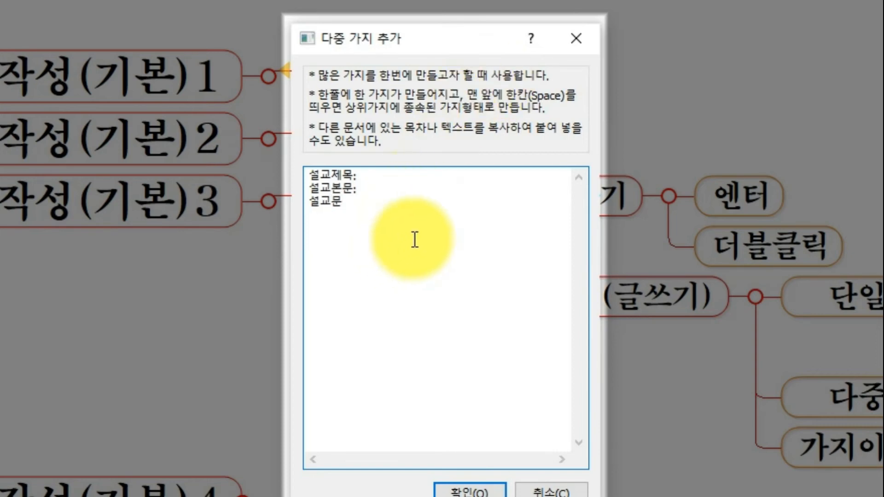
pyautogui.click(481, 492)
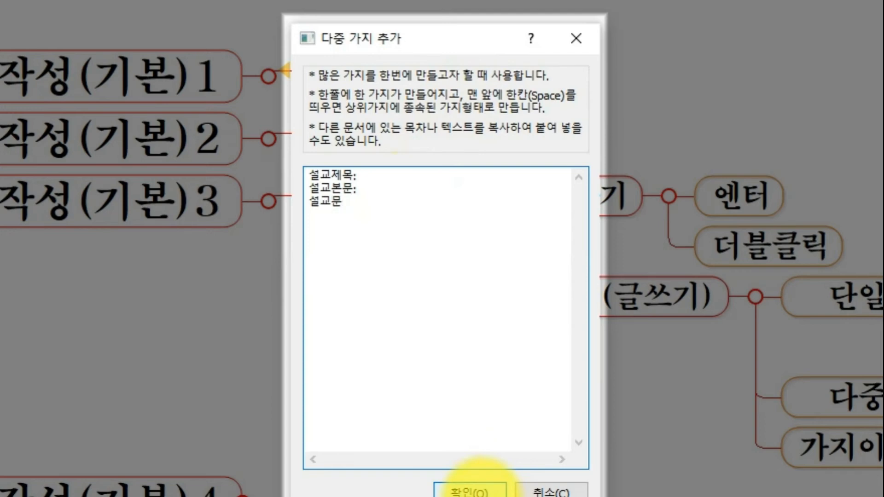
pyautogui.click(438, 195)
pyautogui.click(450, 169)
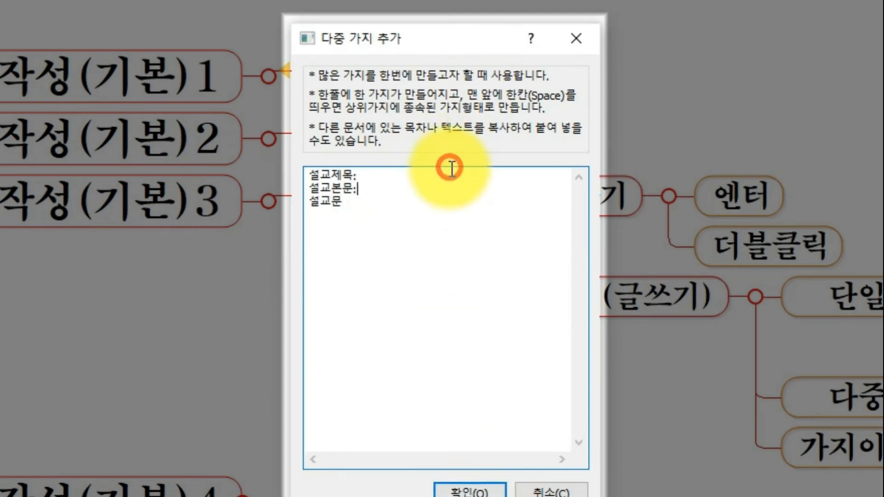
pyautogui.click(437, 176)
pyautogui.click(414, 203)
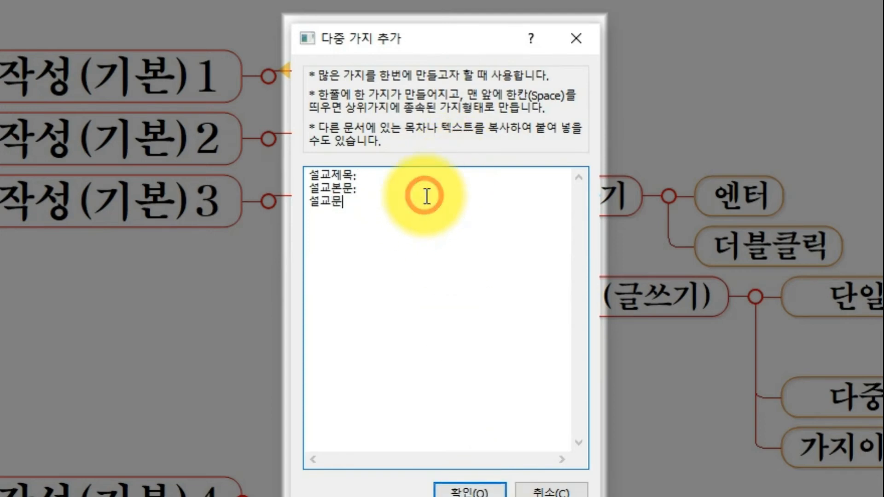
pyautogui.click(479, 489)
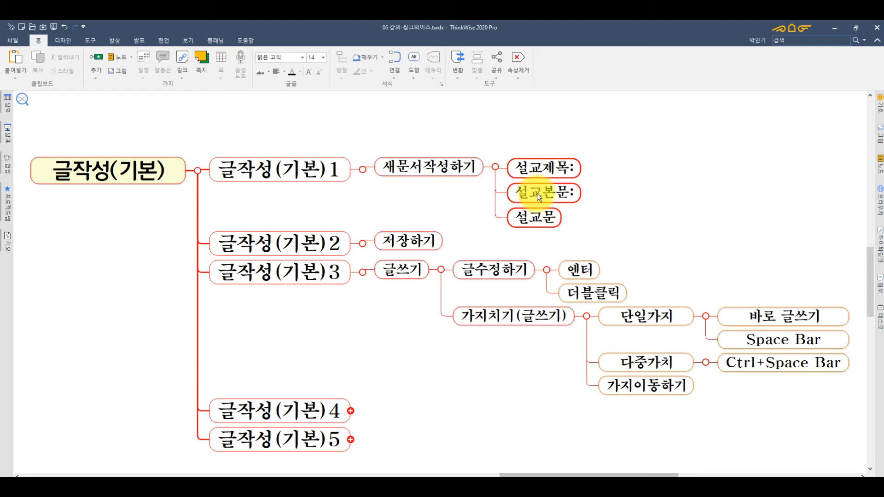
# Extend the text of the 설교제목: topic to 설교제목: 사랑.
pyautogui.click(532, 224)
pyautogui.click(565, 175)
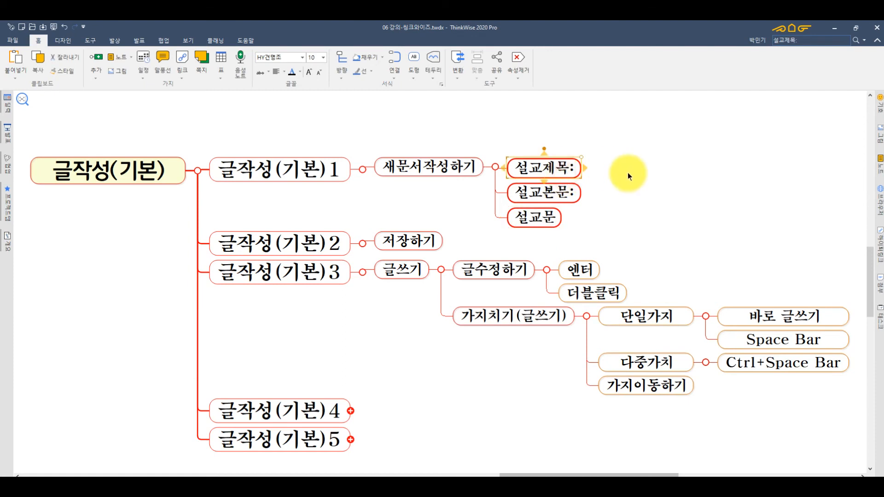
pyautogui.press('Return')
pyautogui.press('End')
pyautogui.write('사랑')
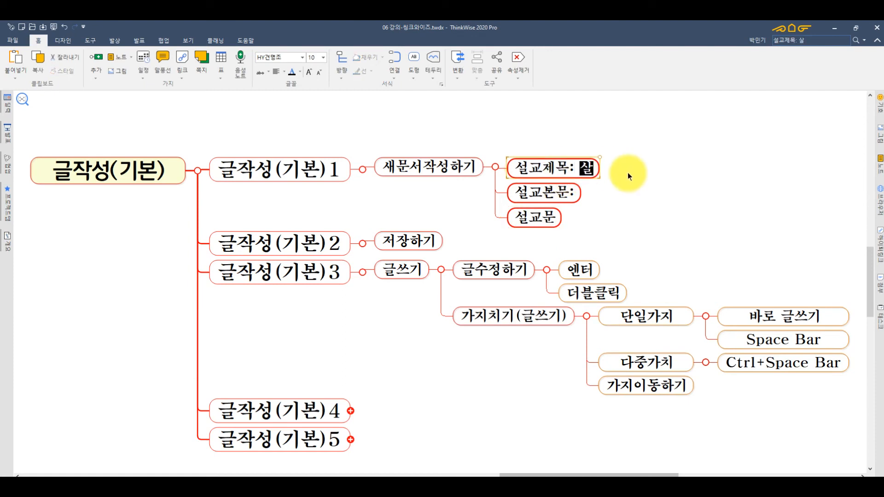
pyautogui.press('Return')
# Extend the text of the 설교본문: topic to 설교본문: 창세기 1:1.
pyautogui.press('Down')
pyautogui.press('Return')
pyautogui.press('End')
pyautogui.write('창세기 1:1')
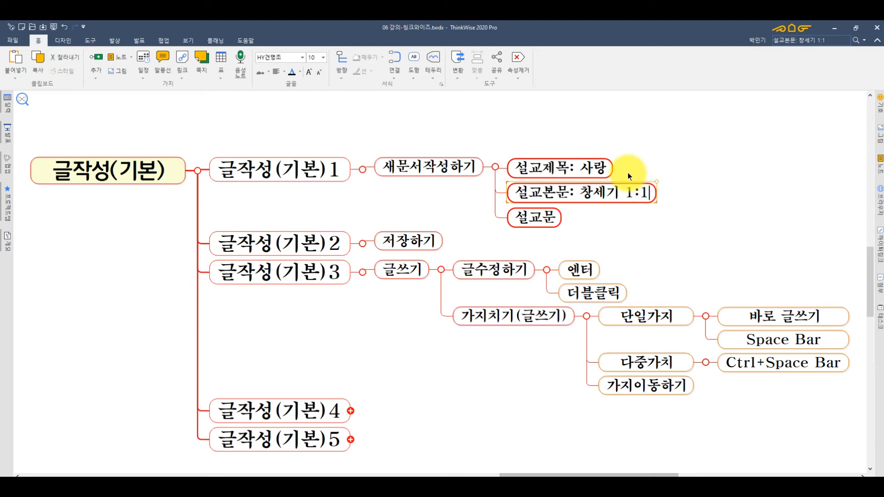
pyautogui.press('Return')
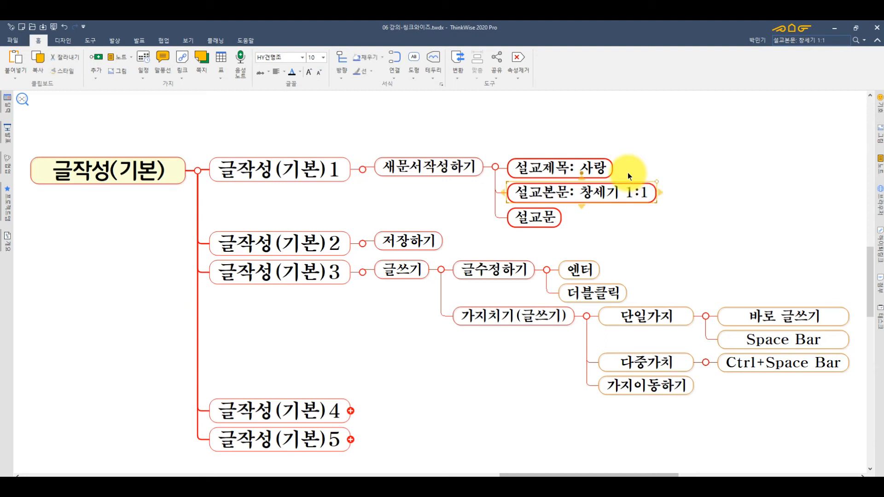
# Add the branches 인삿말, 서론, 본론 and 결론 to the 설교문 topic one after another.
pyautogui.press('Down')
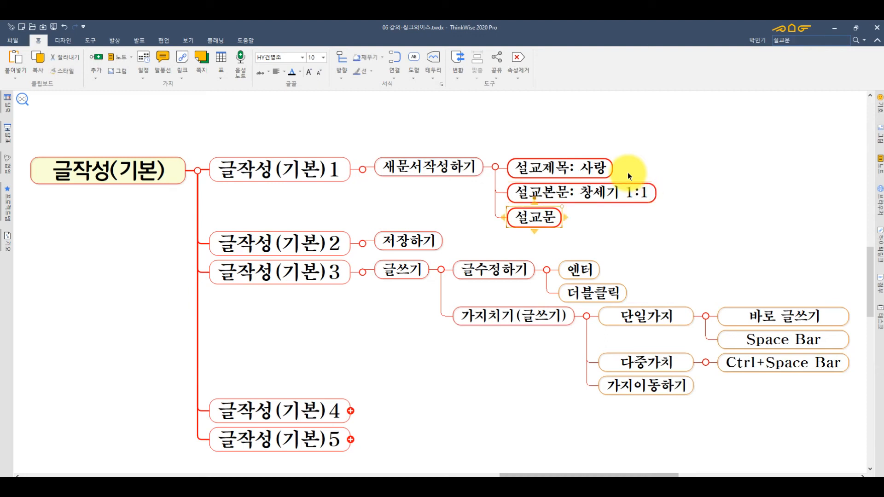
pyautogui.write('인사')
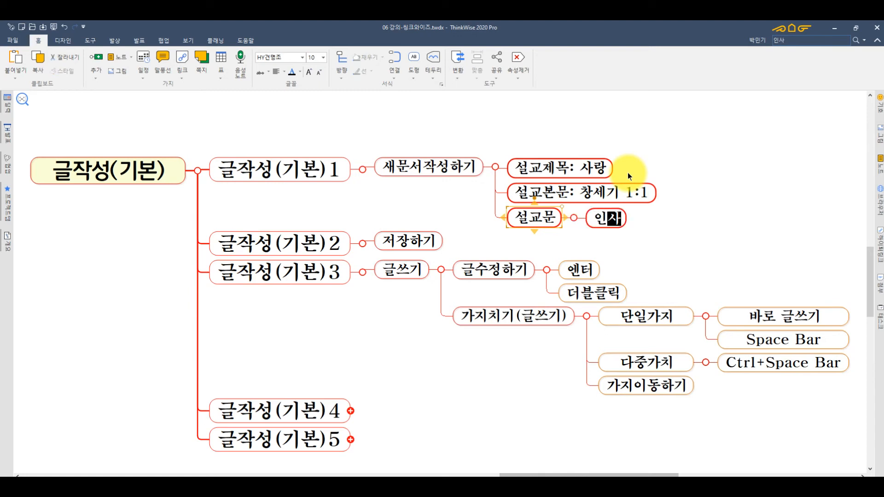
pyautogui.press('Return')
pyautogui.write('ㅅ말')
pyautogui.press('Return')
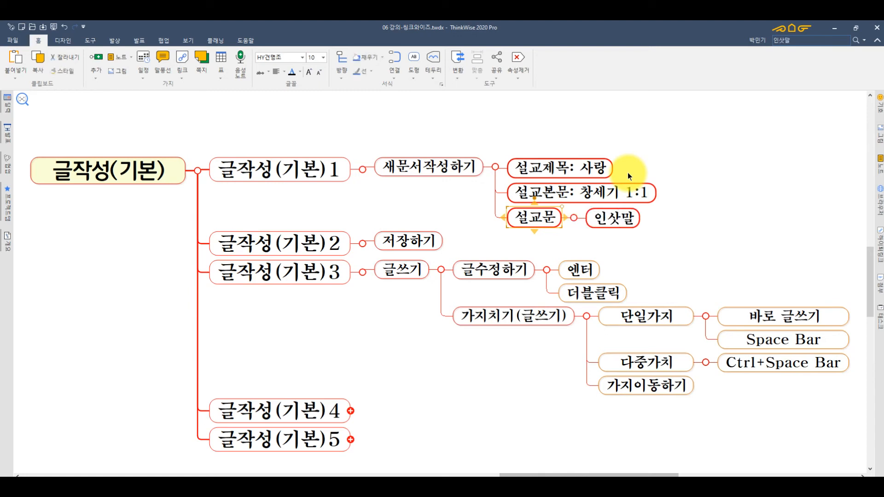
pyautogui.write('서론')
pyautogui.press('Return')
pyautogui.write('본론')
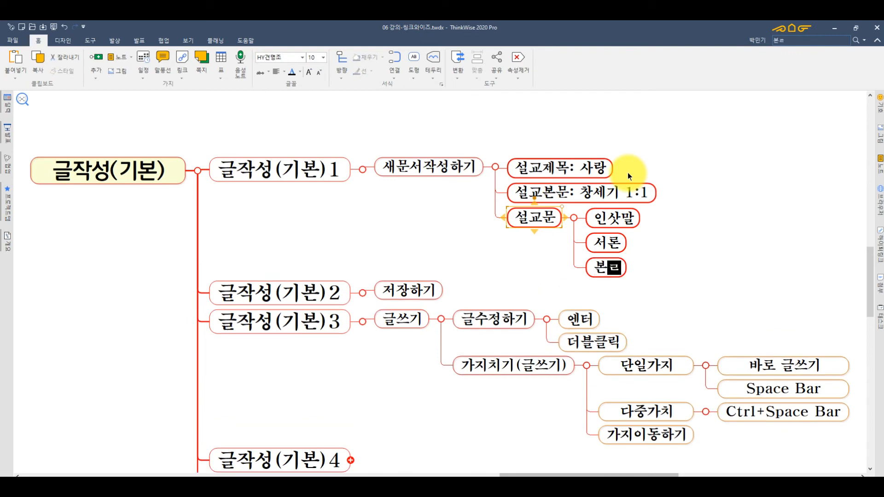
pyautogui.press('space')
pyautogui.write('결론')
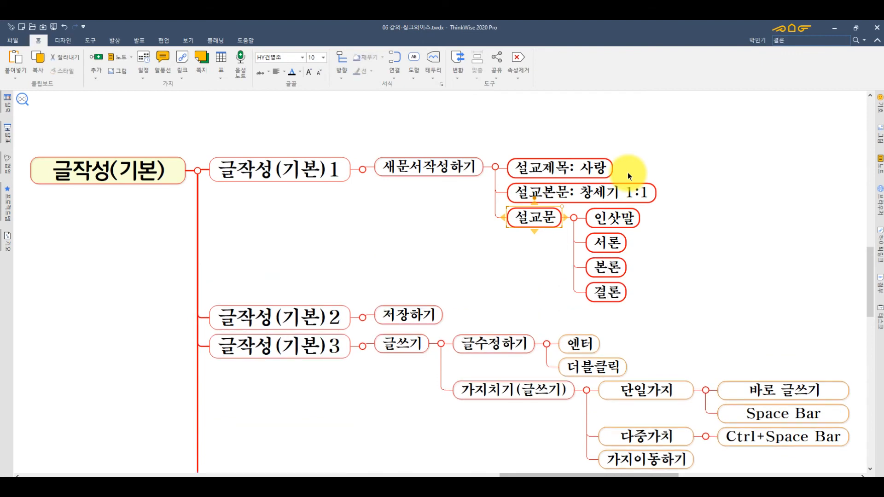
pyautogui.press('Return')
# Add a single branch named 예화 to the 서론 topic.
pyautogui.press('Up')
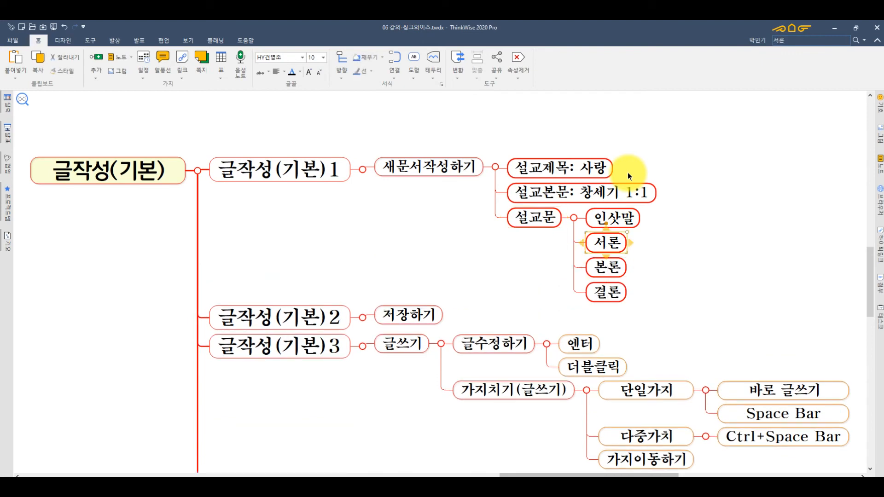
pyautogui.write('예화')
pyautogui.press('Return')
pyautogui.press('Down')
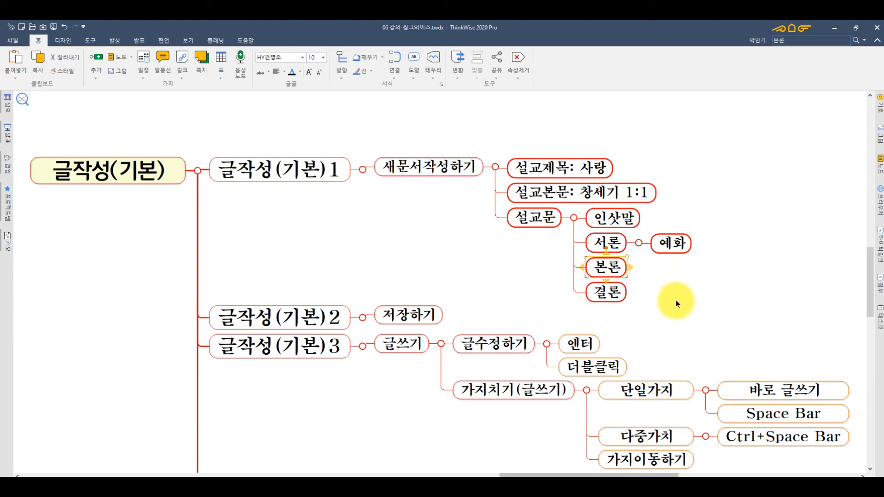
# Delete all the sermon topics below 새문서작성하기 together.
pyautogui.moveTo(678, 302); pyautogui.dragTo(527, 133)
pyautogui.press('Delete')
pyautogui.click(533, 127)
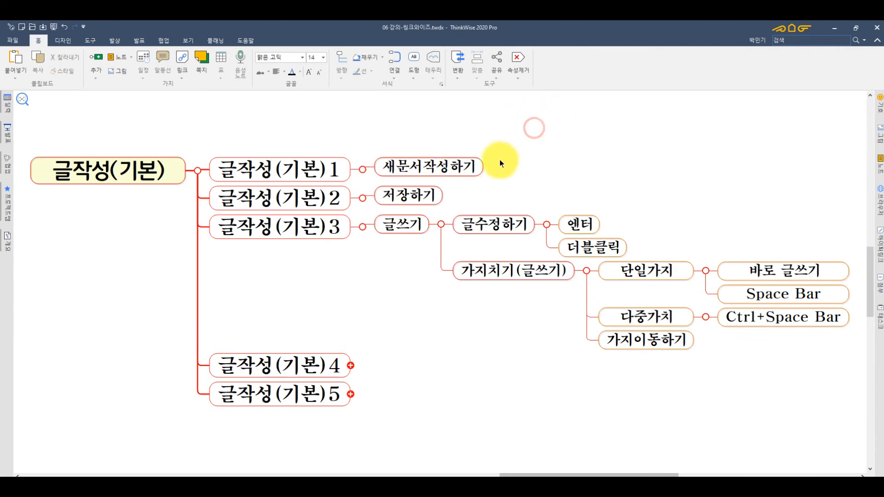
# Start adding multiple branches to 새문서작성하기 again, listing 설교제목: 사랑 and 설교본문: 창세기 1:1 on separate lines.
pyautogui.click(460, 172)
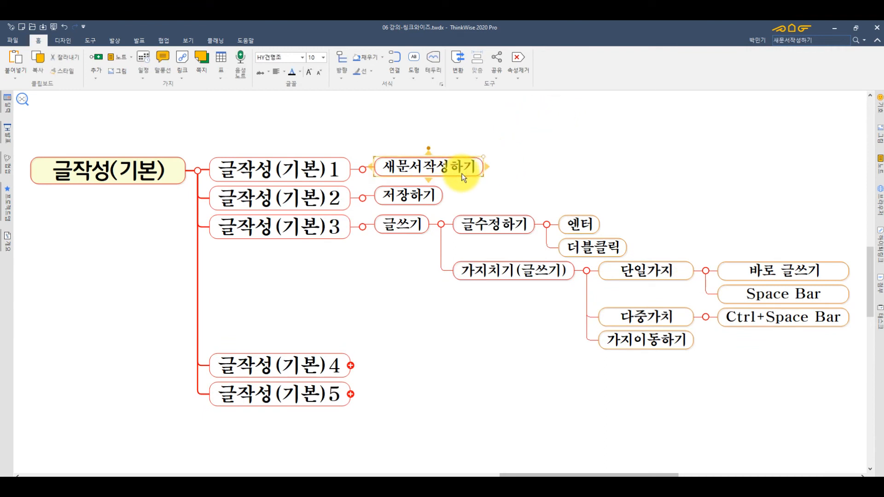
pyautogui.hotkey('ctrl', 'space')
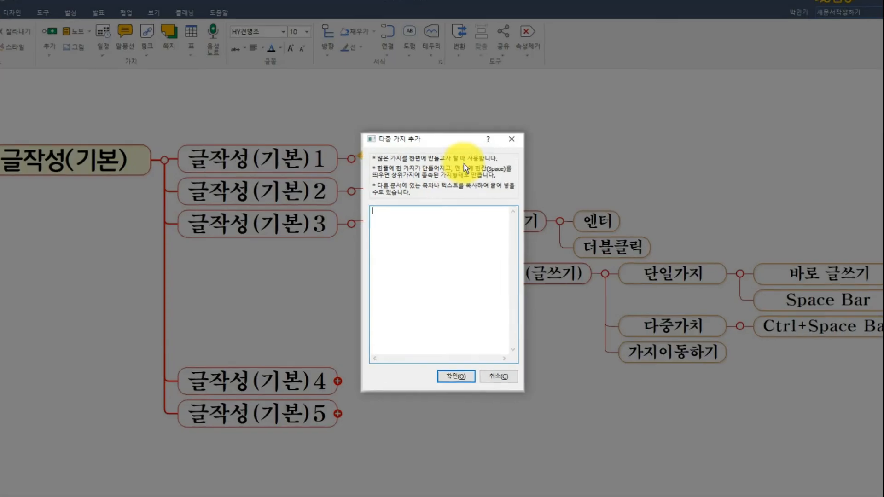
pyautogui.write('설교')
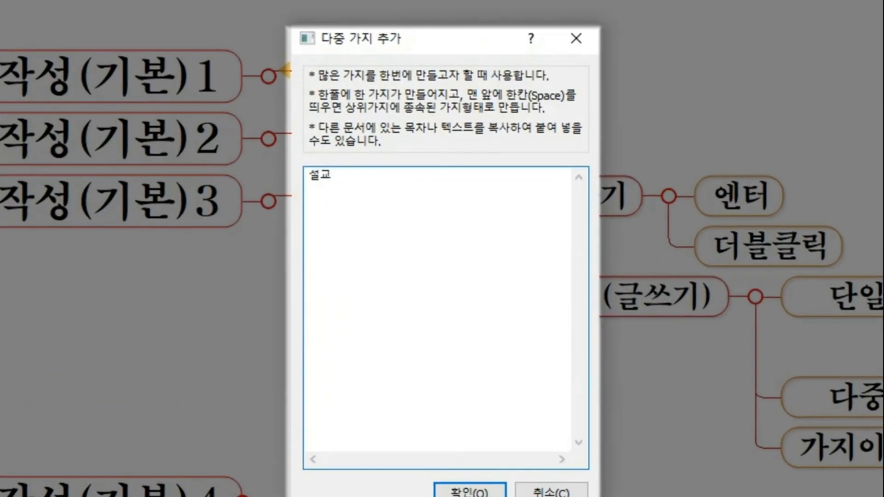
pyautogui.write('제목: 사랑')
pyautogui.press('Return')
pyautogui.write('설교')
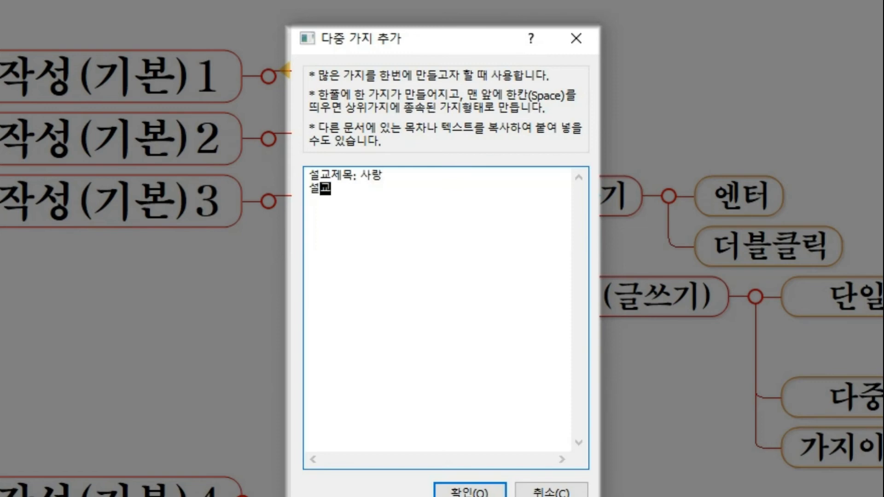
pyautogui.write('본문: 창세기')
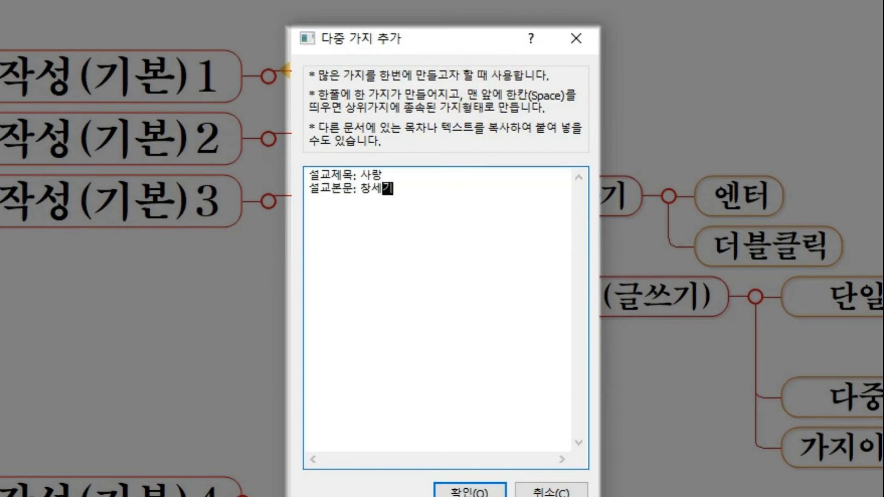
pyautogui.write(' 1:1')
# List 설교문 and 인삿말 on separate lines below the 설교본문 line.
pyautogui.press('Return')
pyautogui.write('설교문')
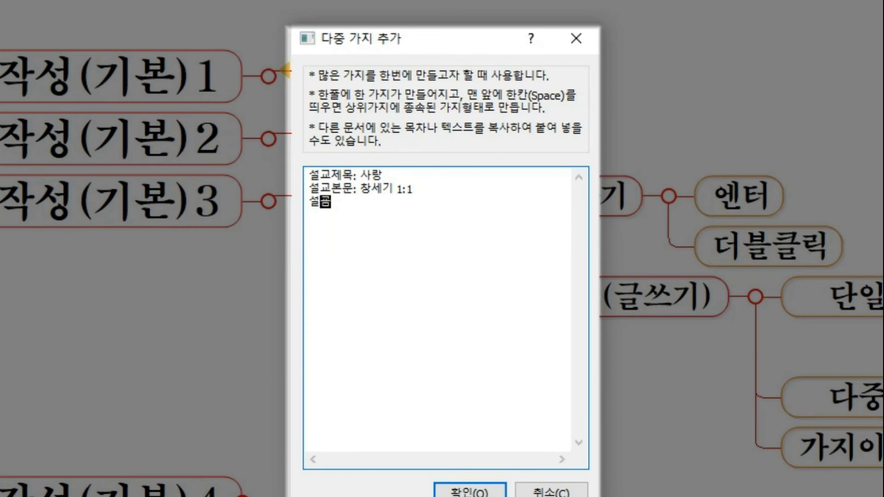
pyautogui.press('Return')
pyautogui.write('인삿말')
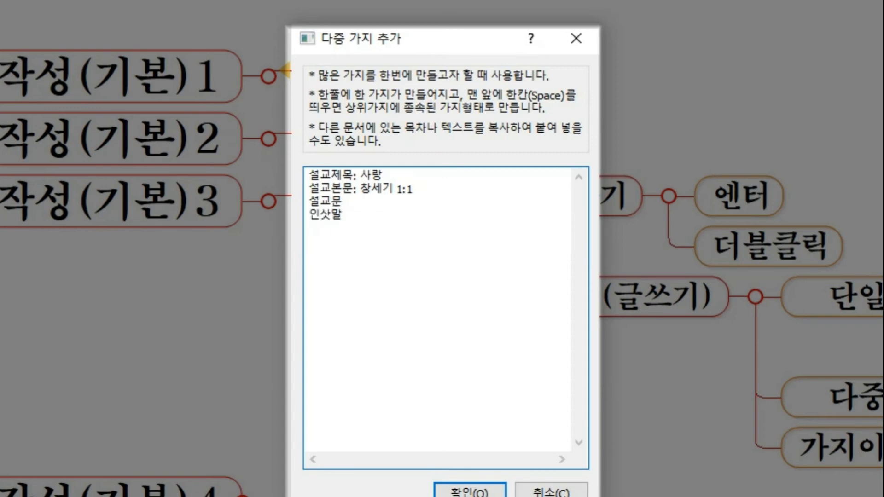
# Indent the 인삿말 line by one level so that it is a sub-branch of 설교문.
pyautogui.press('Up')
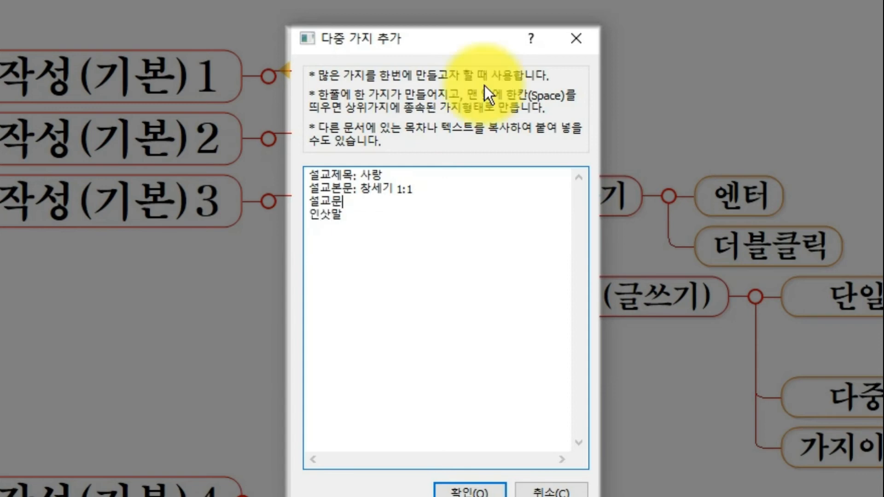
pyautogui.press('Down')
pyautogui.press('Left')
pyautogui.press('Left')
pyautogui.press('Left')
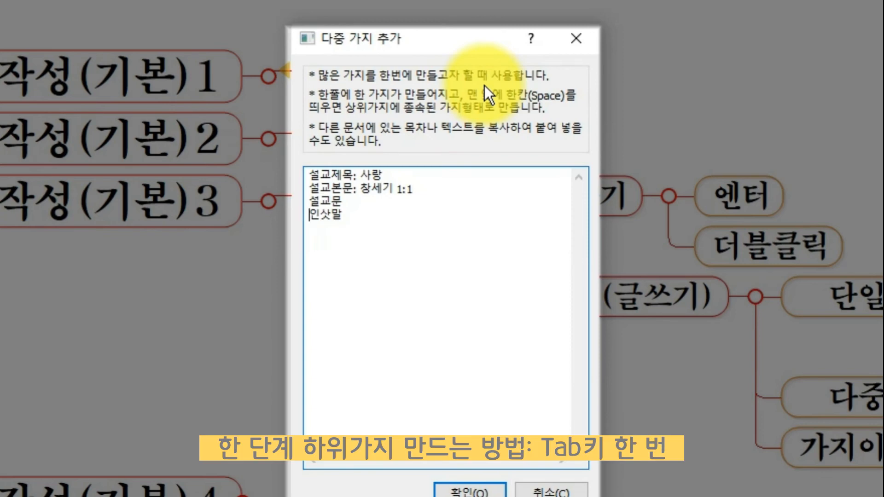
pyautogui.press('Tab')
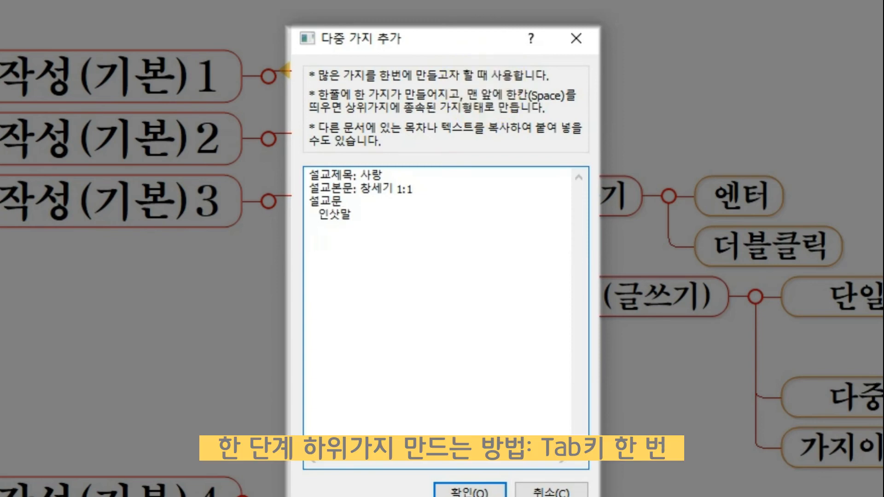
# Add 서론 as an indented line below 인삿말, making it a sub-branch of 설교문.
pyautogui.press('End')
pyautogui.press('Tab')
pyautogui.write('1')
pyautogui.press('BackSpace')
pyautogui.write('서론')
pyautogui.press('Left')
pyautogui.press('Left')
pyautogui.hotkey('shift', 'Left')
pyautogui.press('End')
# Add 본론 and 결론 on separate lines below 서론, indented one level like it.
pyautogui.press('Return')
pyautogui.press('Tab')
pyautogui.write('본론')
pyautogui.press('Return')
pyautogui.press('Tab')
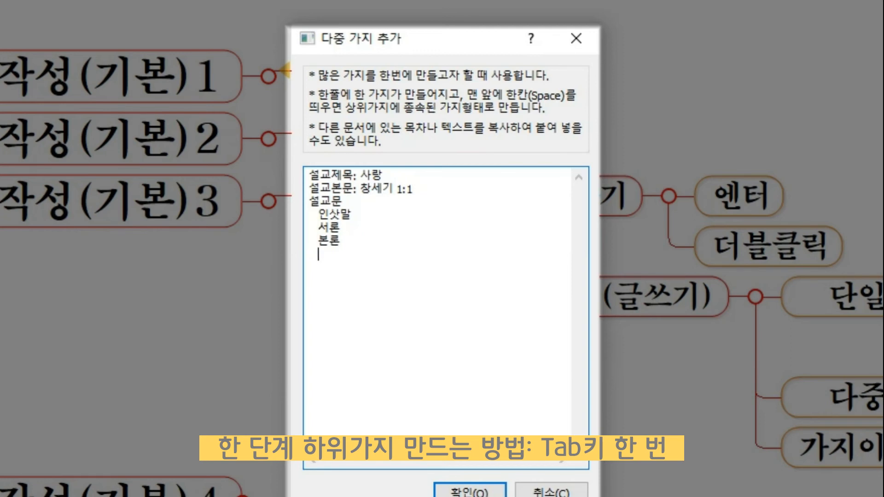
pyautogui.write('결론')
# Insert 대지1, 대지2 and 대지3 as separate unindented lines between 본론 and 결론.
pyautogui.click(341, 228)
pyautogui.press('Down')
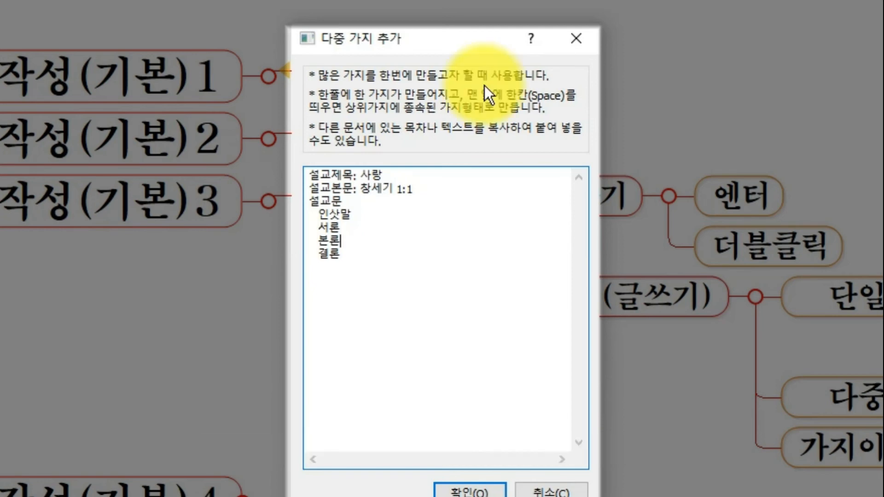
pyautogui.press('Return')
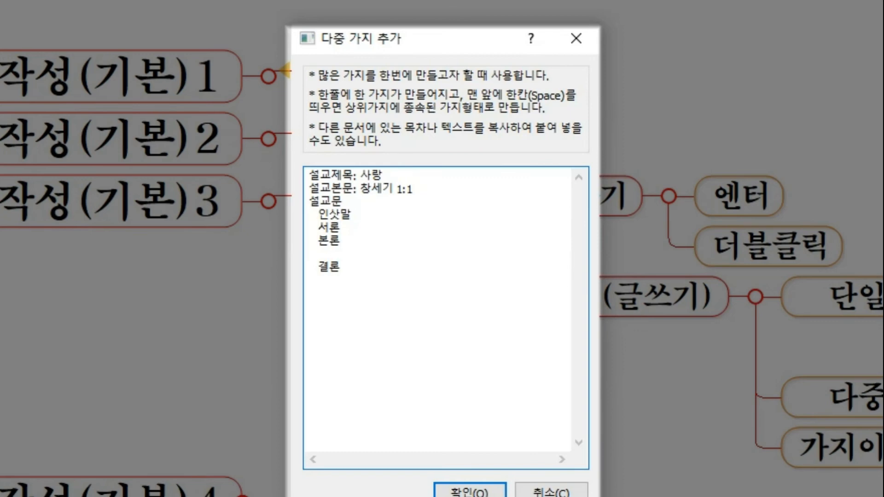
pyautogui.write('대지1')
pyautogui.press('Return')
pyautogui.write('대지2')
pyautogui.press('Return')
pyautogui.write('대지')
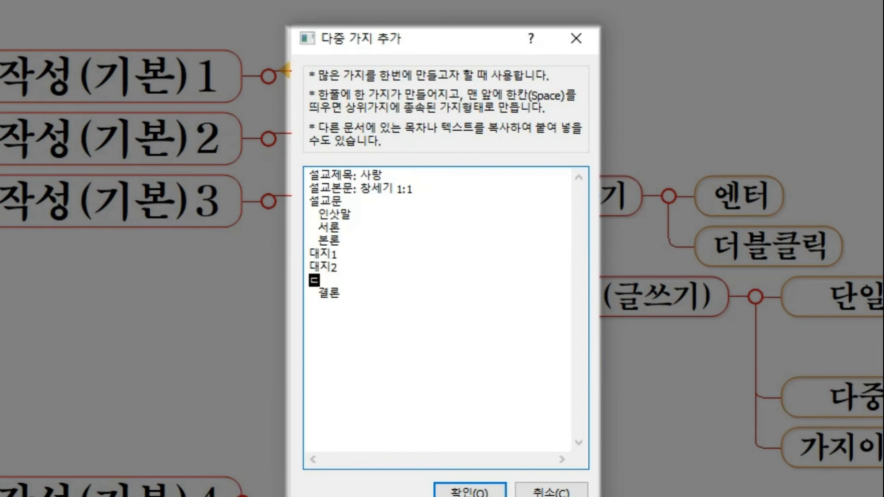
pyautogui.write('3')
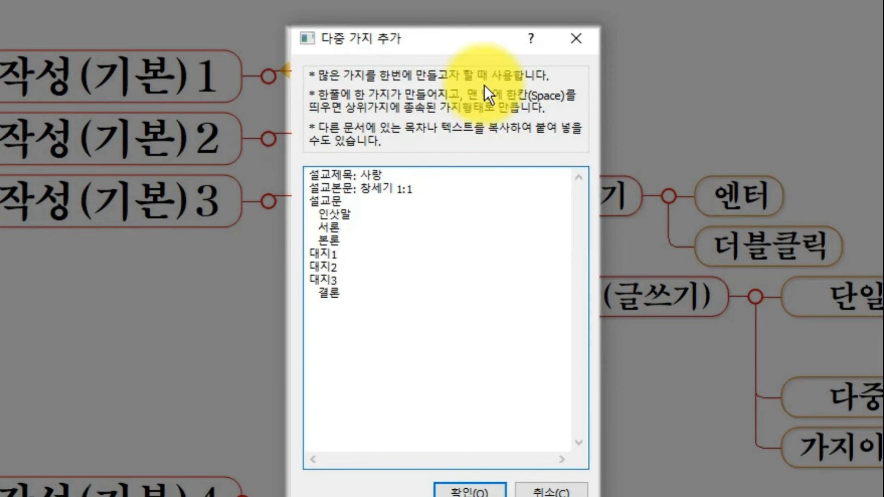
# Indent the 대지1 line by two levels so that it is a sub-branch of 본론.
pyautogui.press('Right')
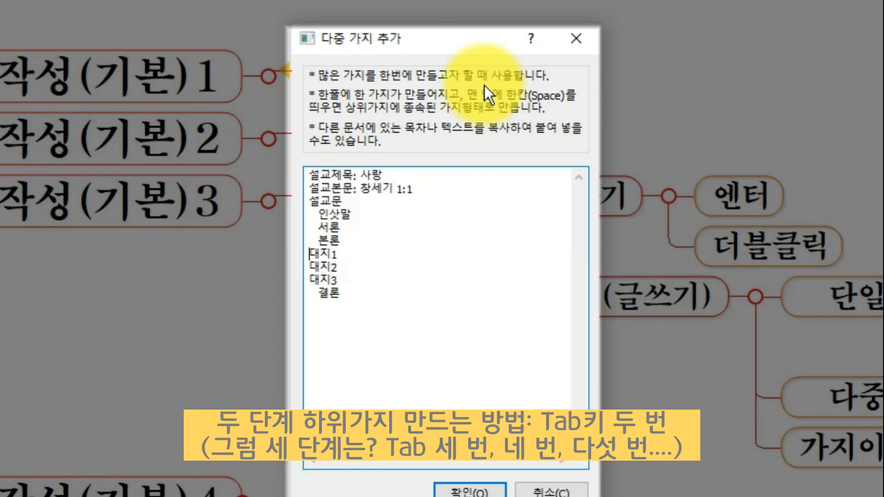
pyautogui.click(317, 240)
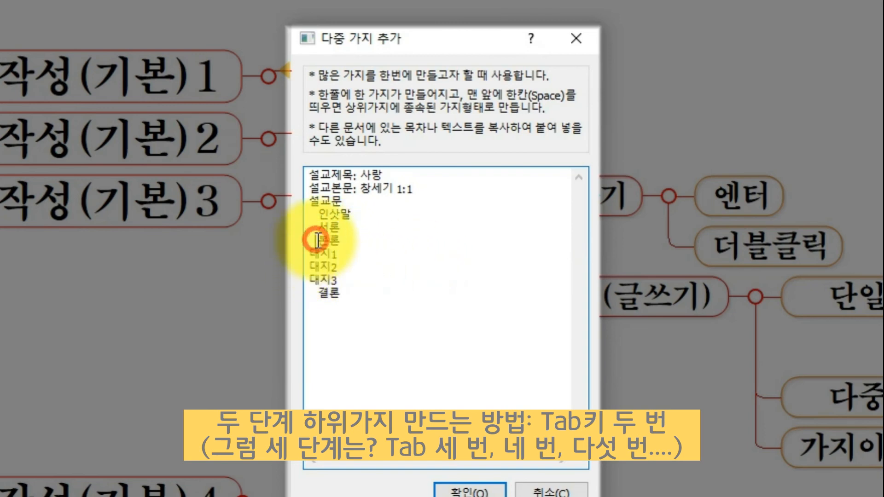
pyautogui.moveTo(318, 239); pyautogui.dragTo(292, 243)
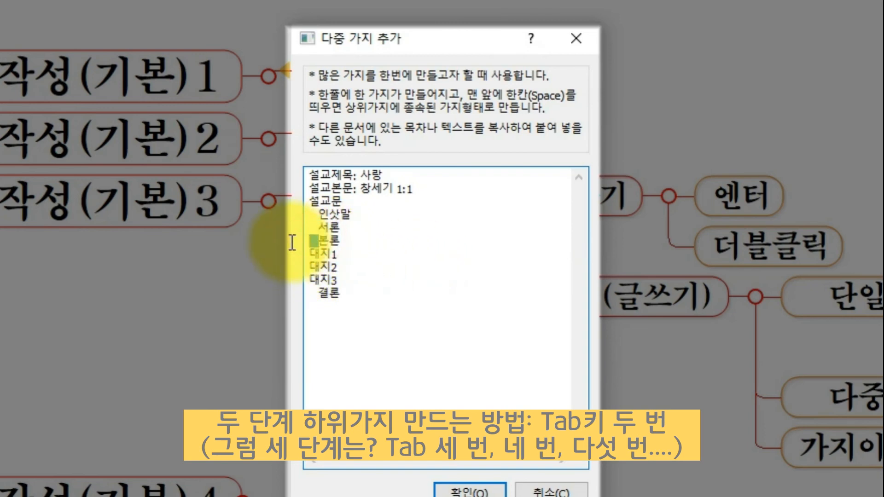
pyautogui.click(314, 256)
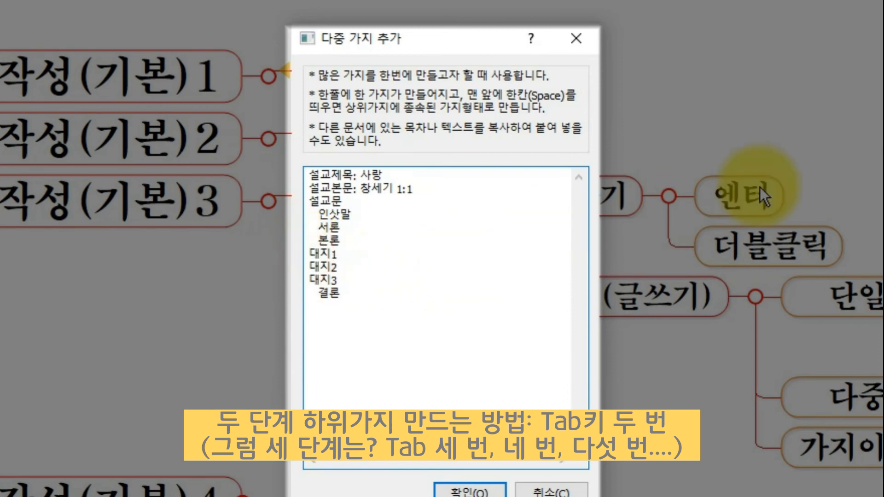
pyautogui.press('Tab')
pyautogui.press('Tab')
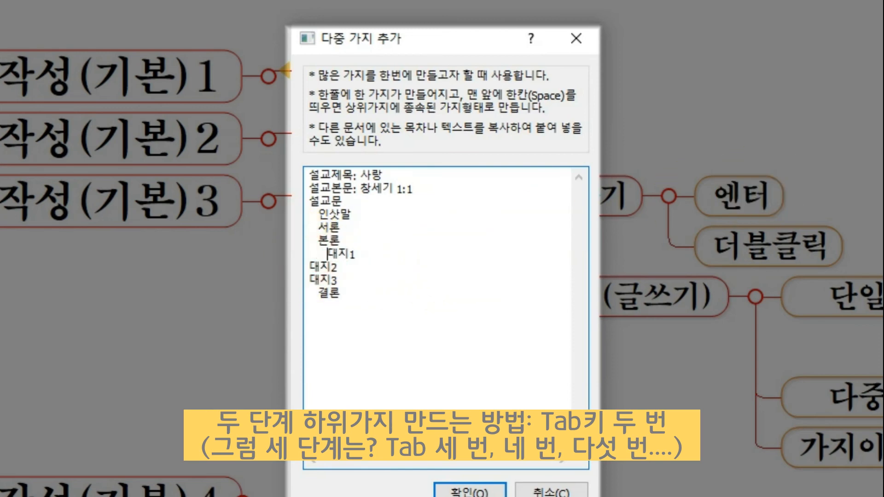
# Indent the 대지2 and 대지3 lines by two levels as well and create all the listed branches.
pyautogui.press('Down')
pyautogui.press('Home')
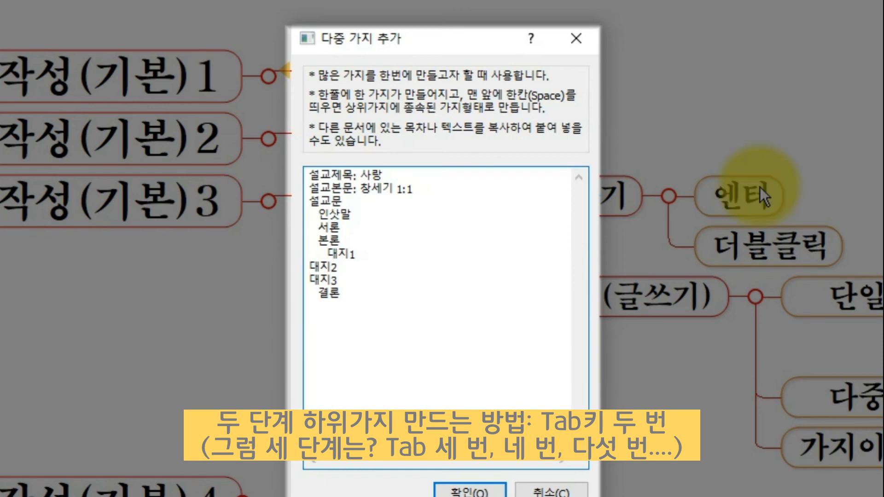
pyautogui.press('Tab')
pyautogui.press('Tab')
pyautogui.press('Down')
pyautogui.press('Home')
pyautogui.press('Tab')
pyautogui.press('Tab')
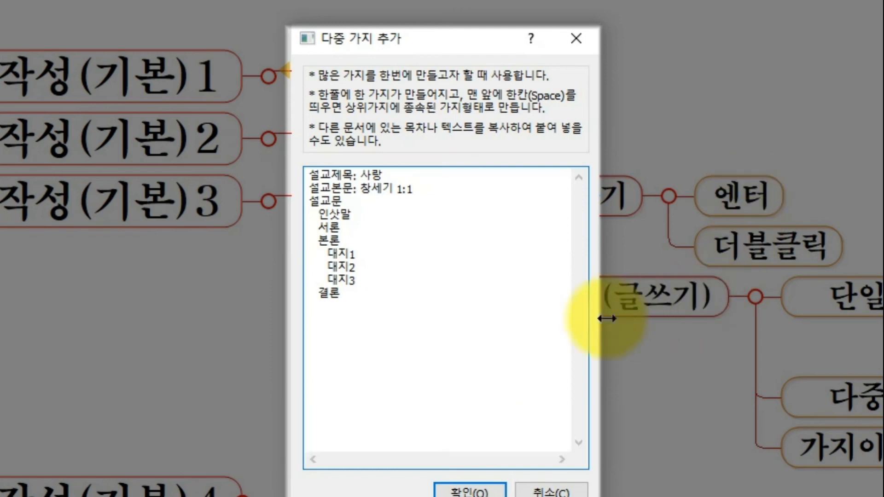
pyautogui.click(474, 490)
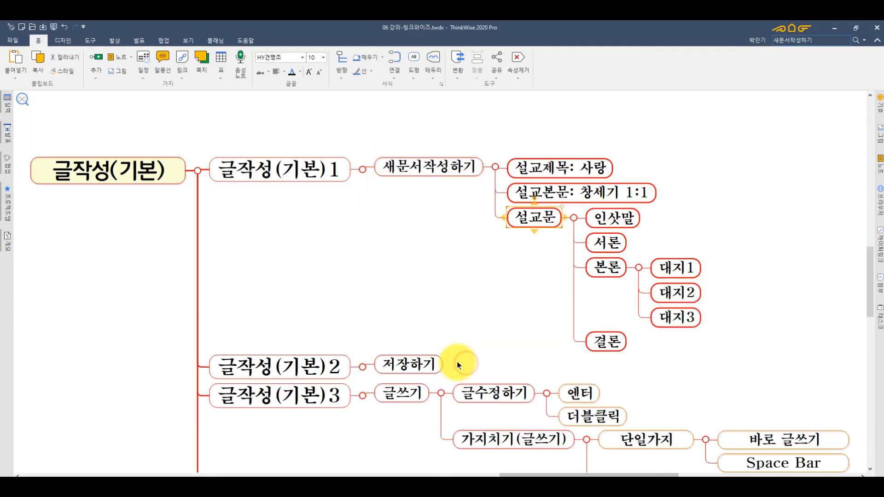
# Examine the levels of the new sermon branches under 새문서작성하기, from 설교제목 down to the 대지 sub-branches of 본론.
pyautogui.click(505, 334)
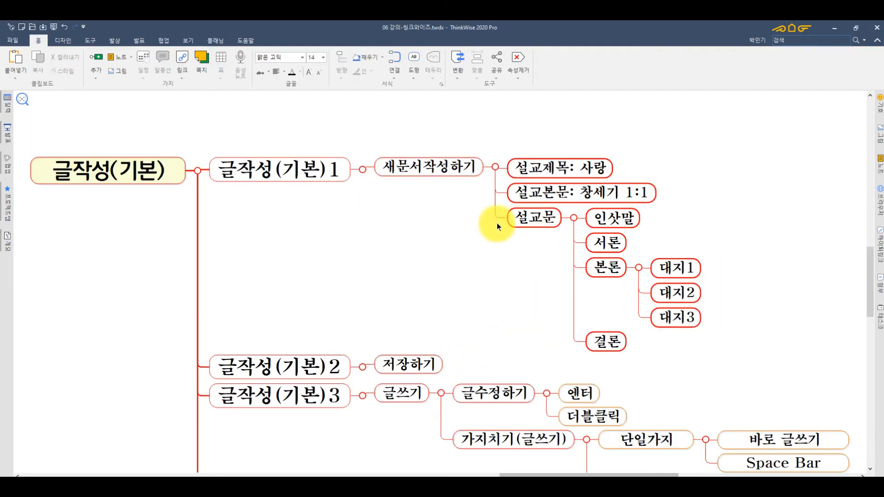
pyautogui.click(527, 176)
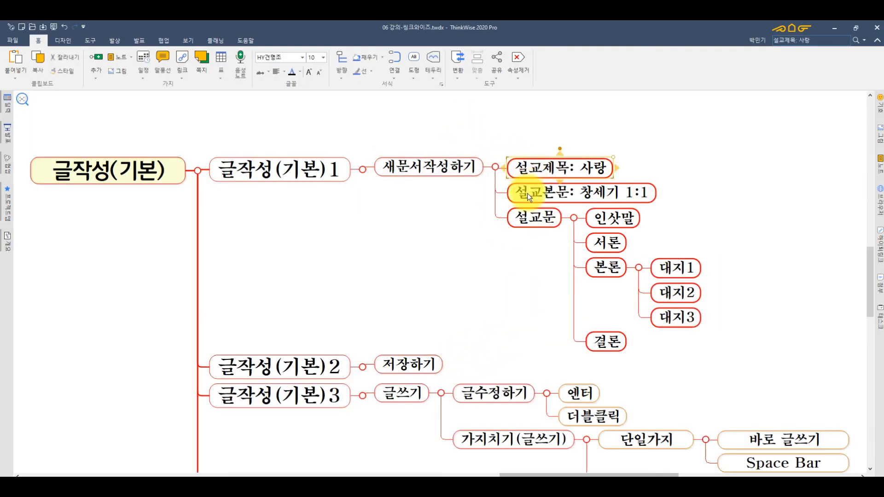
pyautogui.moveTo(526, 241); pyautogui.dragTo(555, 152)
pyautogui.click(530, 219)
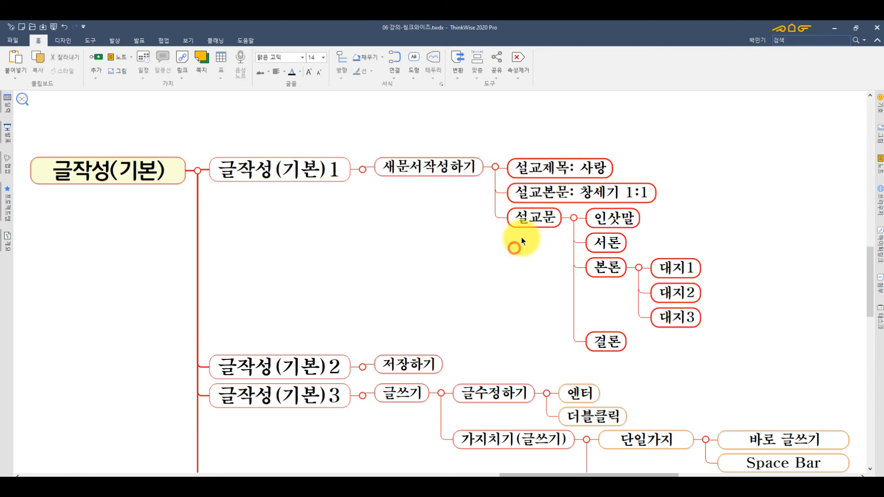
pyautogui.moveTo(620, 343); pyautogui.dragTo(618, 217)
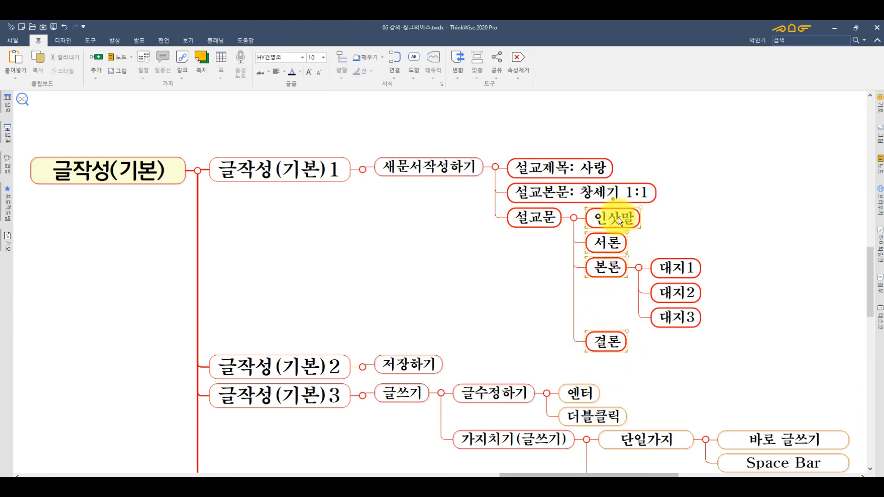
pyautogui.click(612, 276)
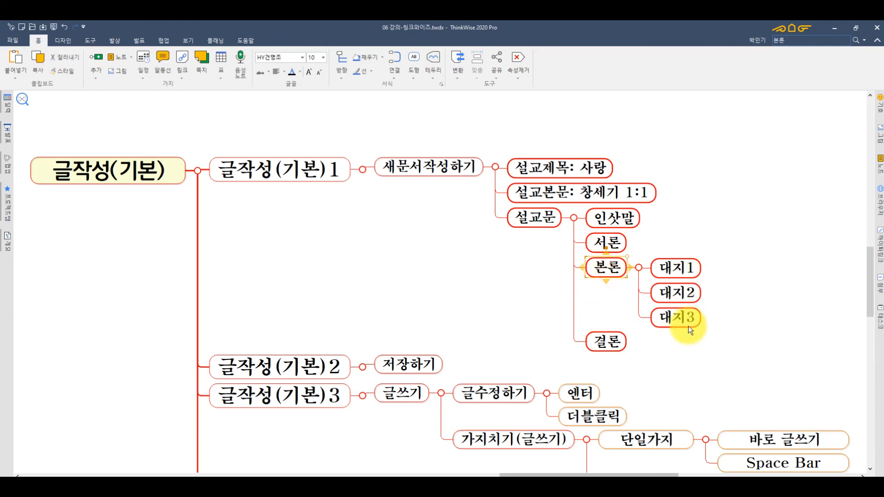
pyautogui.moveTo(687, 342); pyautogui.dragTo(740, 247)
pyautogui.click(743, 247)
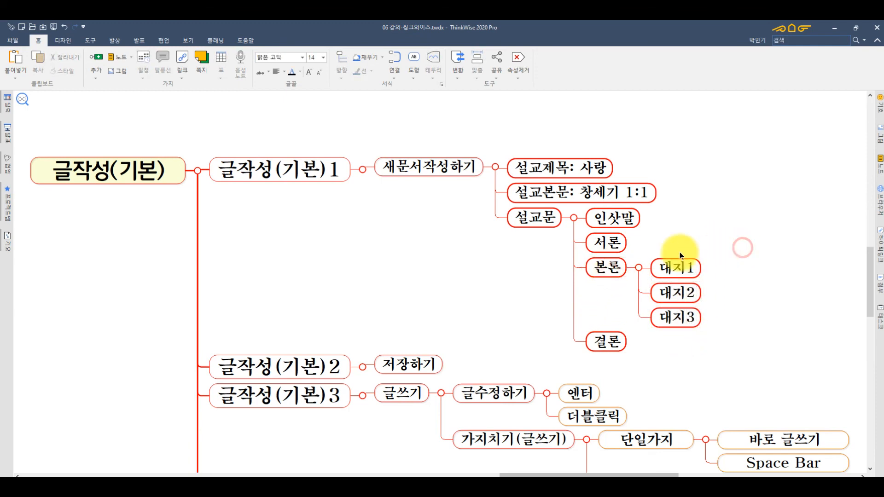
# Start adding another set of multiple branches to 새문서작성하기, listing 1 and 2 on separate lines.
pyautogui.click(470, 167)
pyautogui.hotkey('ctrl', 'space')
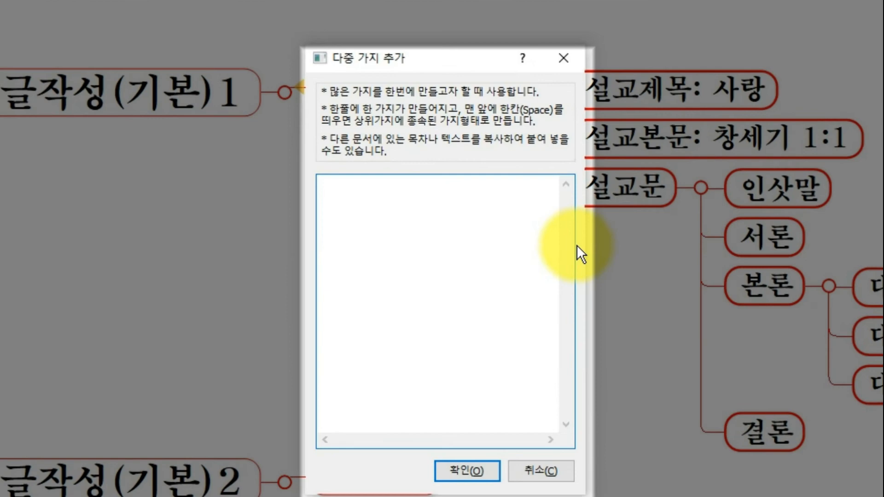
pyautogui.write('1')
pyautogui.press('Return')
pyautogui.write('2')
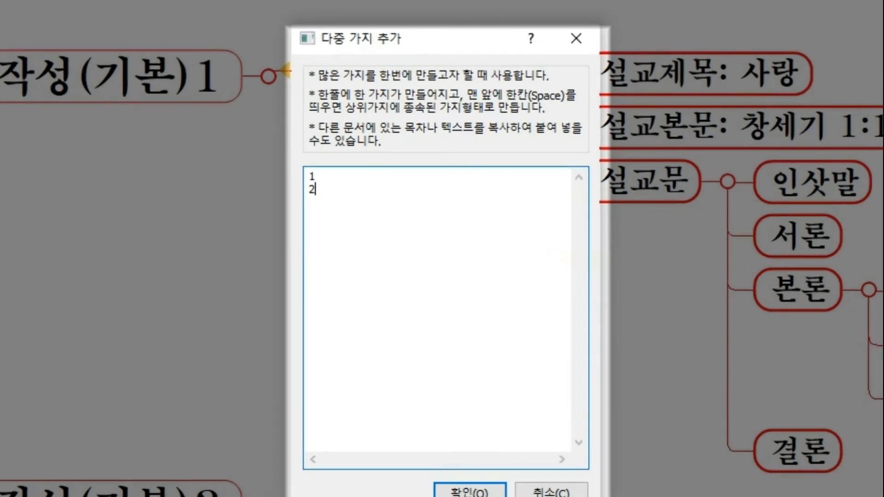
# List (1), (2) and (3) as indented sub-branches of 2, followed by 3 and 4 as unindented lines.
pyautogui.press('Return')
pyautogui.write('(1)')
pyautogui.press('Return')
pyautogui.write('(2)')
pyautogui.press('Return')
pyautogui.write('(3)')
pyautogui.press('Return')
pyautogui.write('3')
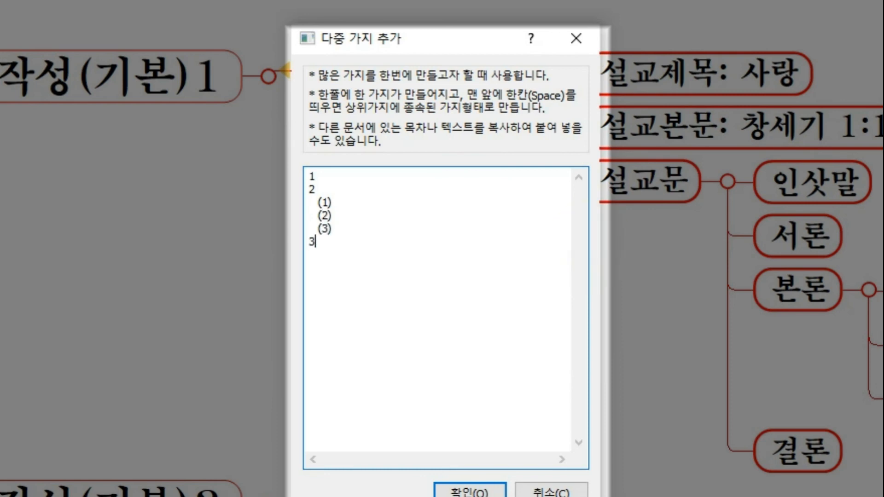
pyautogui.press('Return')
pyautogui.write('4')
pyautogui.press('Return')
# Insert (1) and (2) as indented sub-branches below 3 and create all the listed branches.
pyautogui.press('Up')
pyautogui.press('Up')
pyautogui.press('End')
pyautogui.press('Return')
pyautogui.write('(1)')
pyautogui.press('Return')
pyautogui.write('(2)')
pyautogui.press('Down')
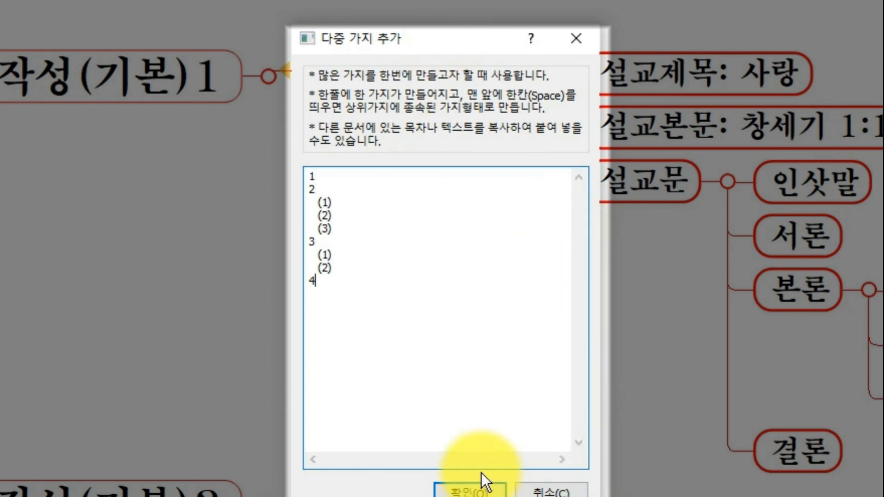
pyautogui.click(460, 488)
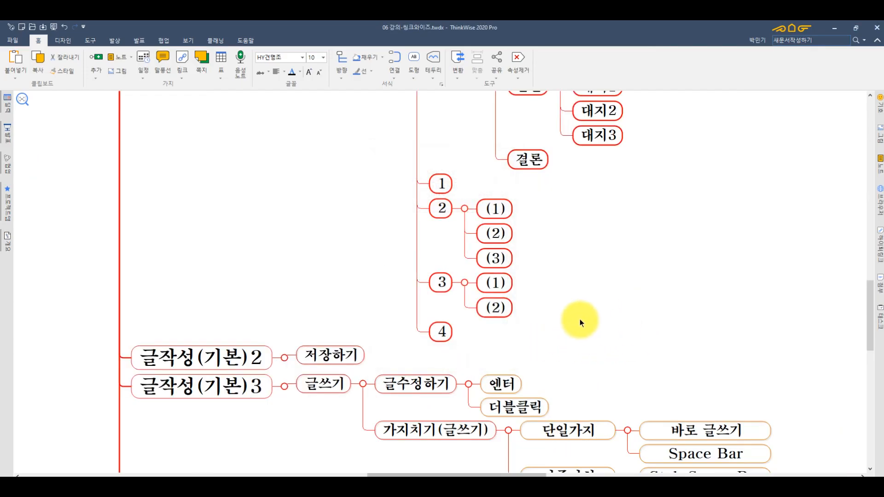
# Review the numbered branches 1 to 4 with their sub-branches, and the Ctrl+Space Bar topic under 다중가치.
pyautogui.moveTo(475, 336); pyautogui.dragTo(393, 169)
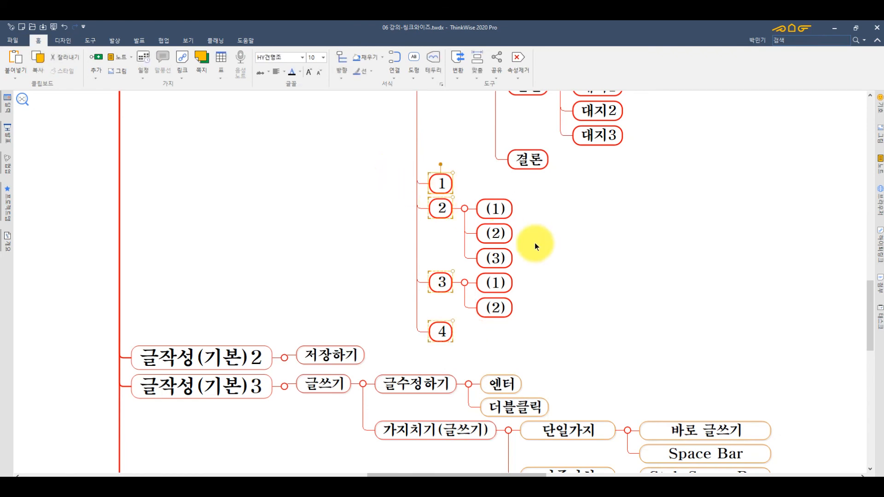
pyautogui.click(491, 212)
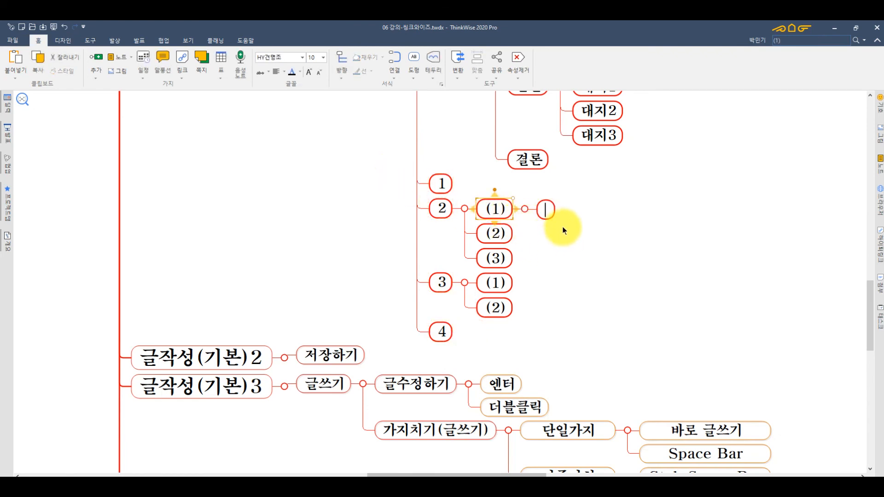
pyautogui.click(584, 233)
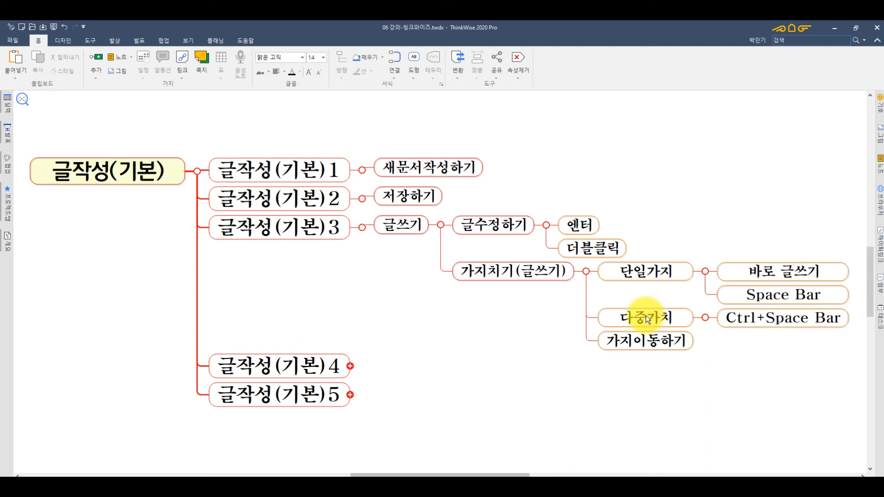
pyautogui.click(772, 323)
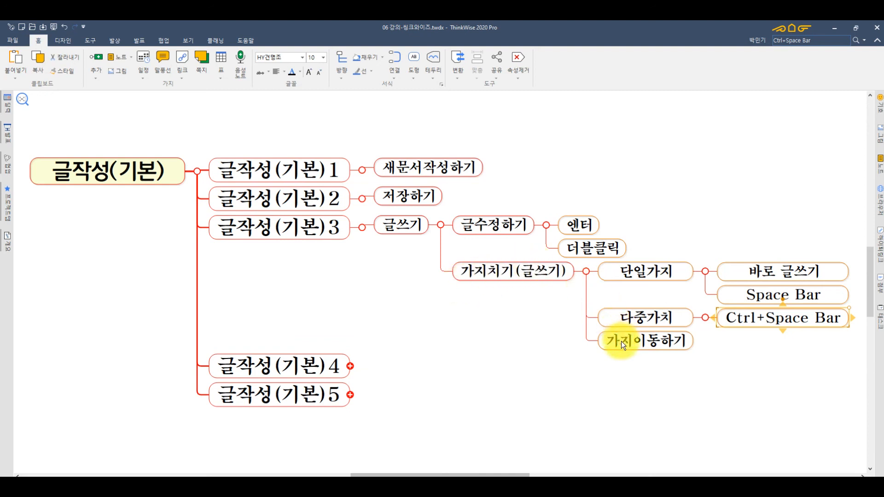
pyautogui.click(751, 361)
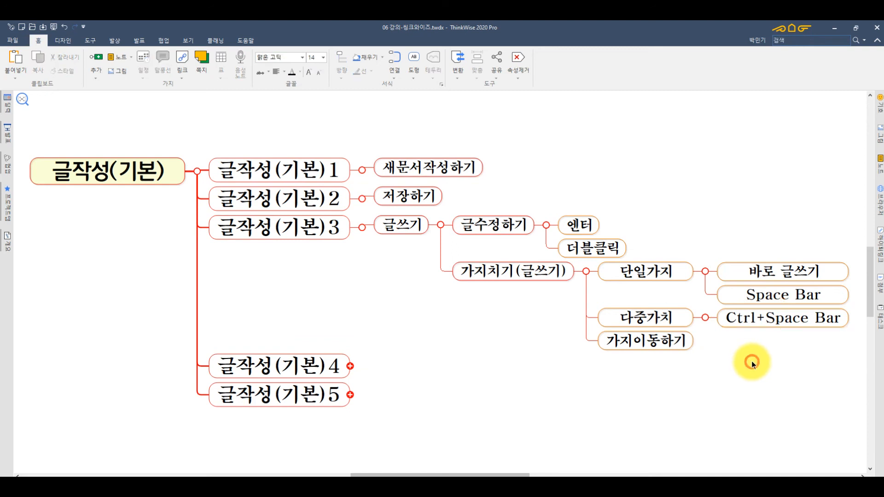
# Try moving the 바로 글쓰기 topic in front of 새문서작성하기 as its parent branch, and undo the move.
pyautogui.click(781, 272)
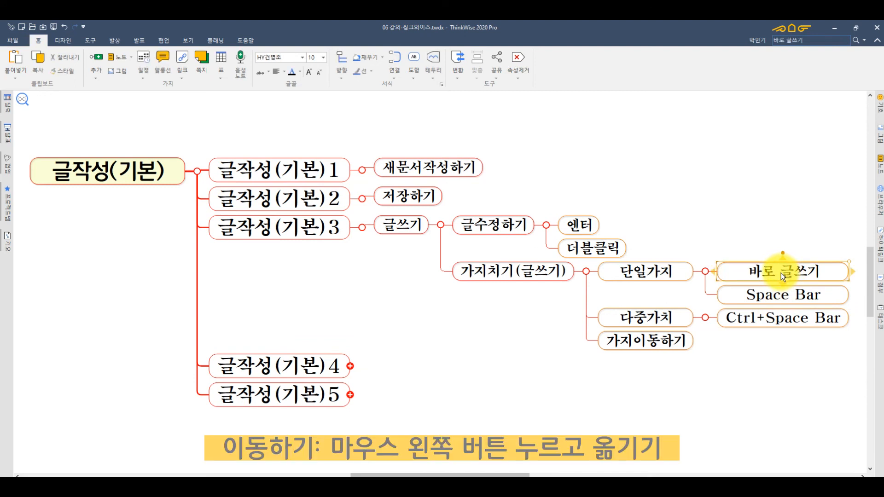
pyautogui.moveTo(781, 273)
pyautogui.mouseDown()
pyautogui.moveTo(671, 177)
pyautogui.moveTo(620, 167)
pyautogui.moveTo(418, 168)
pyautogui.mouseUp()
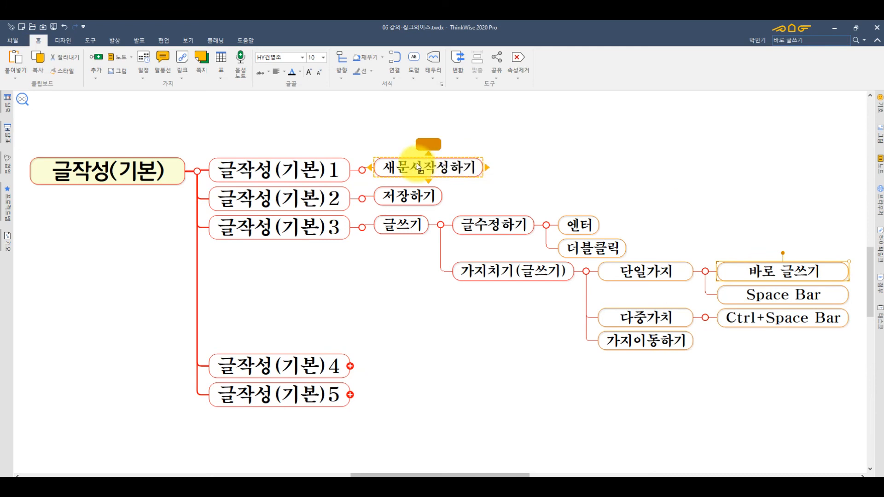
pyautogui.moveTo(417, 164)
pyautogui.mouseDown()
pyautogui.moveTo(427, 158)
pyautogui.moveTo(427, 173)
pyautogui.moveTo(484, 171)
pyautogui.moveTo(366, 166)
pyautogui.moveTo(382, 167)
pyautogui.mouseUp()
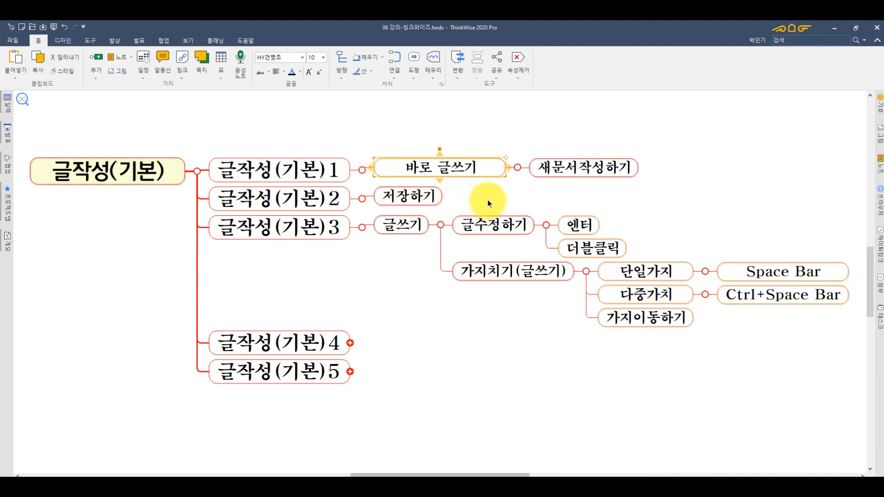
pyautogui.hotkey('ctrl', 'z')
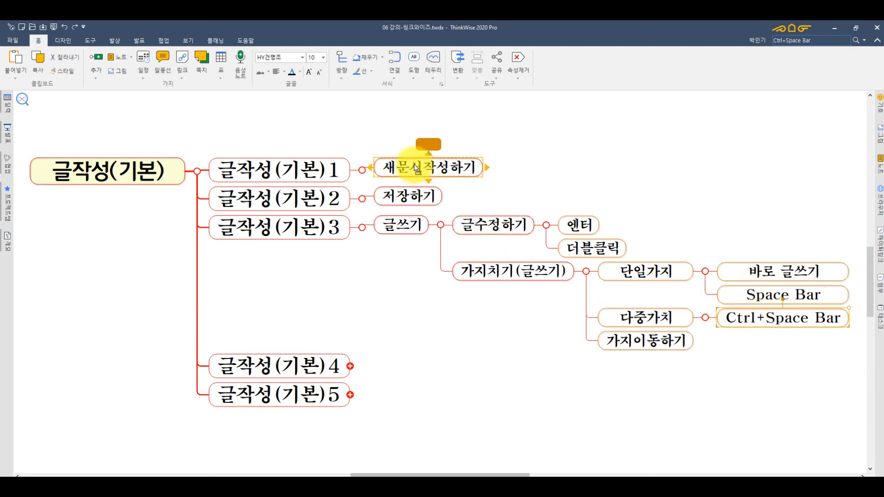
# Try moving the Ctrl+Space Bar topic behind 새문서작성하기 as its sub-branch, and undo the move.
pyautogui.moveTo(421, 160); pyautogui.dragTo(482, 165)
pyautogui.click(668, 172)
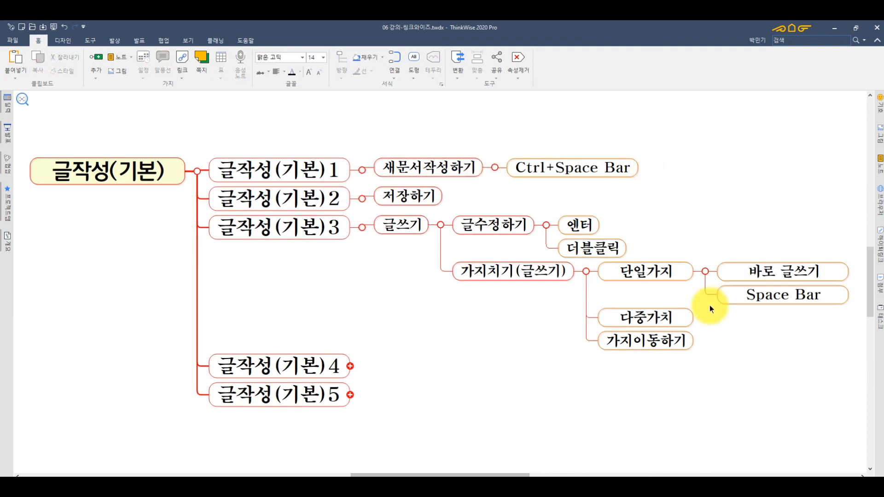
pyautogui.hotkey('ctrl', 'z')
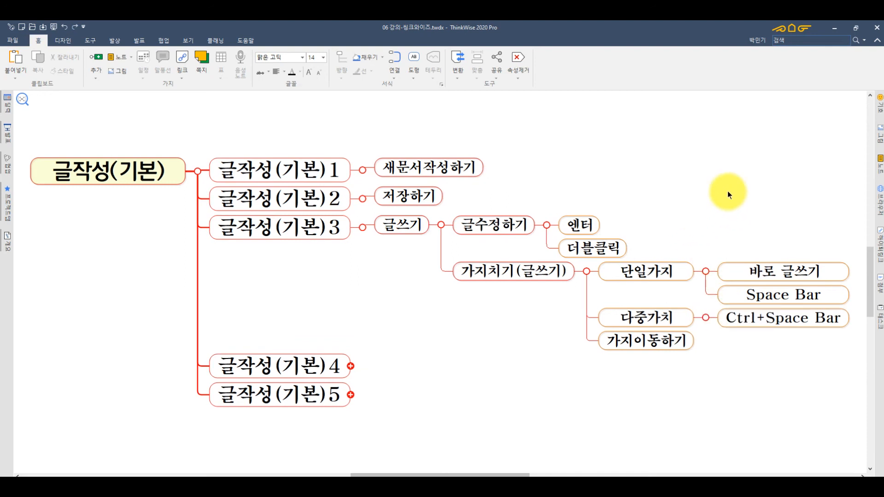